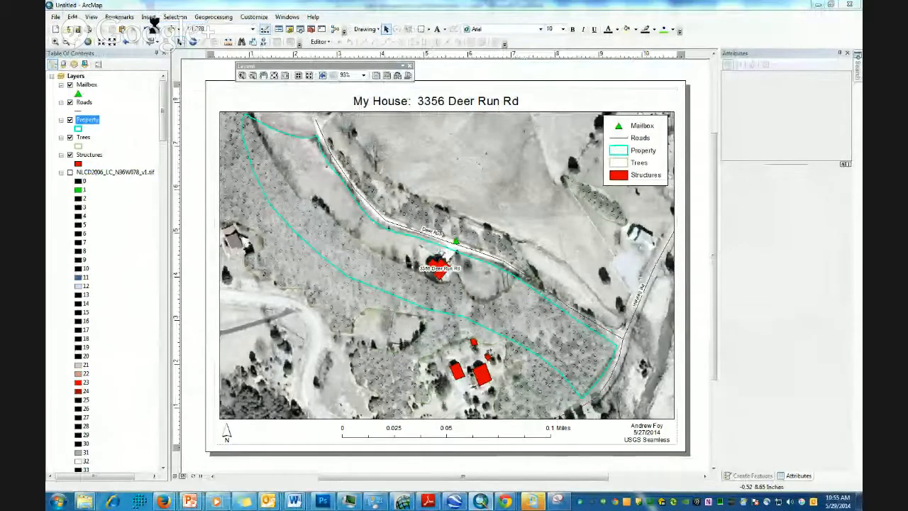
Step: Switch from the page layout to the data view and close the floating Layout toolbar
click(91, 16)
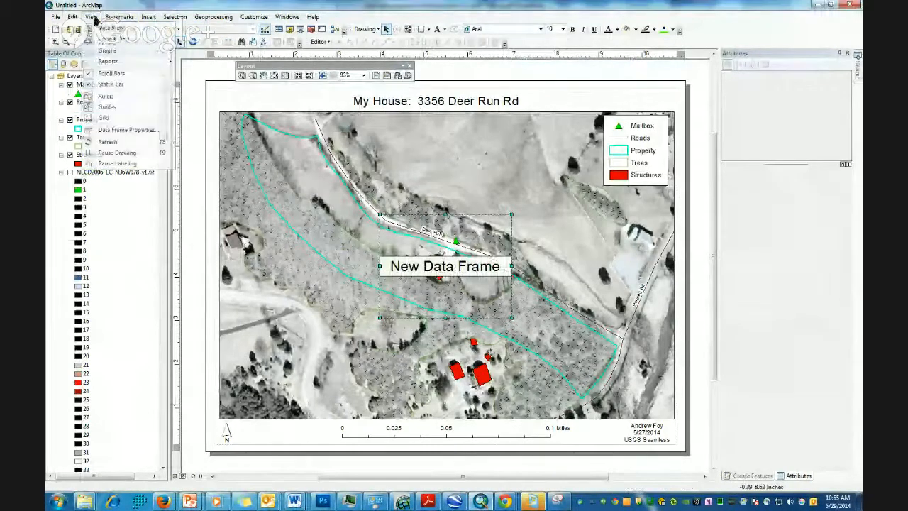
click(103, 30)
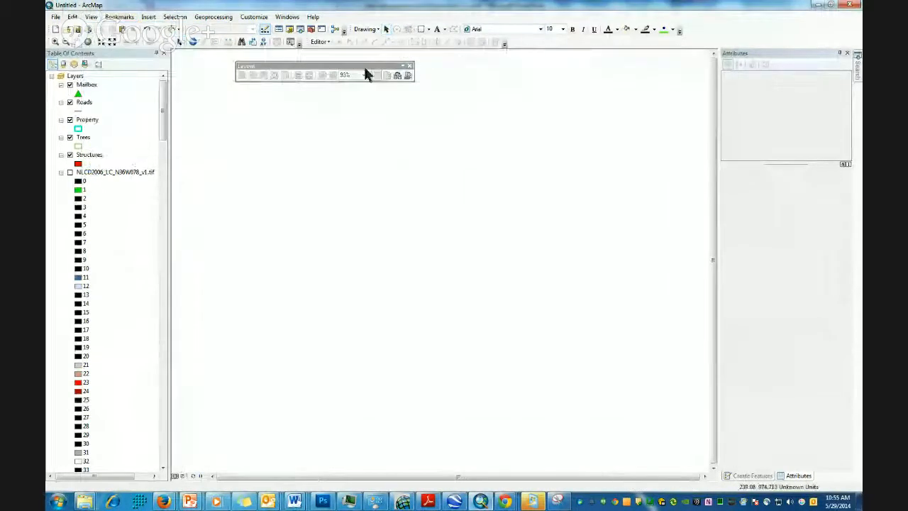
click(409, 65)
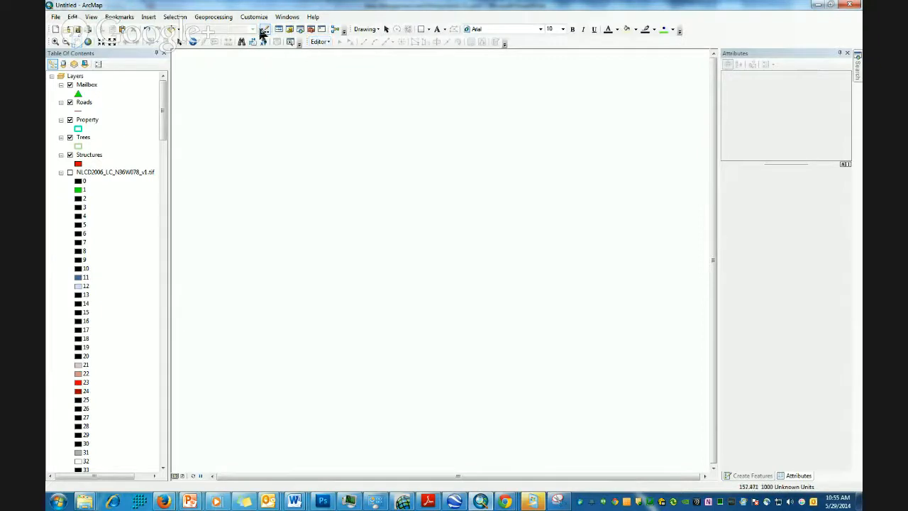
Step: Show the Catalog window, collapsing the Layers data frame and closing the Attributes window to tidy the workspace
click(290, 30)
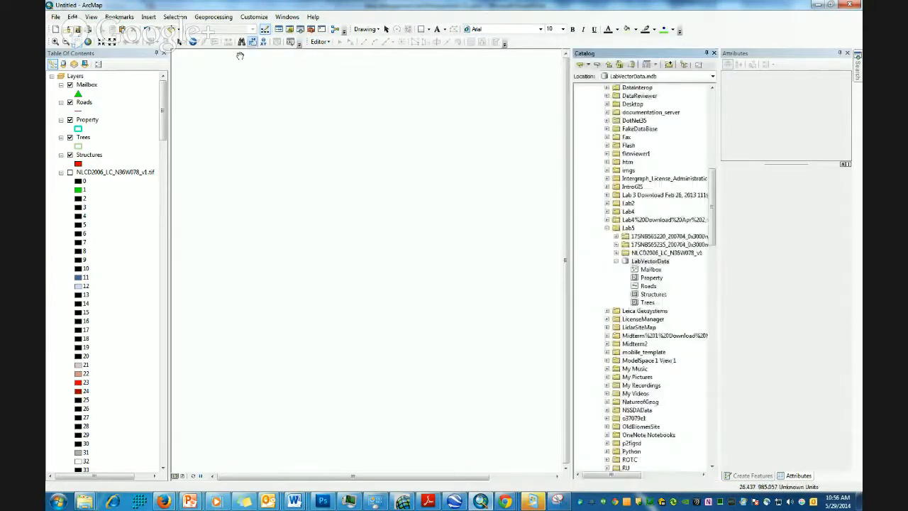
click(52, 76)
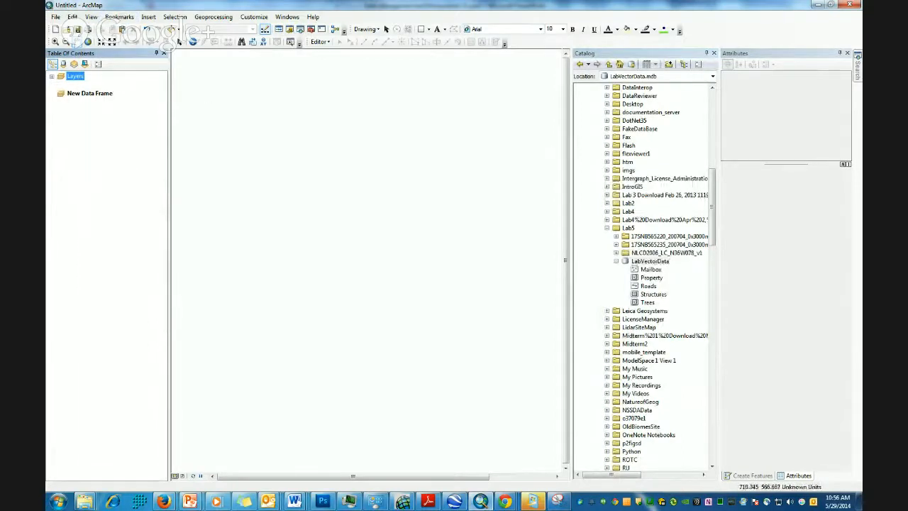
click(847, 52)
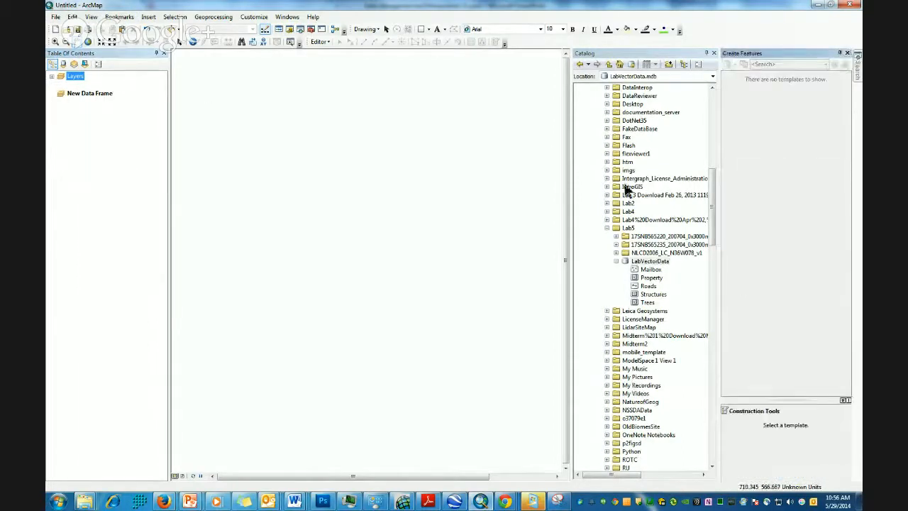
Step: Create a new folder named TabeleX inside the Documents folder in the Catalog
scroll(654, 205, up, 11)
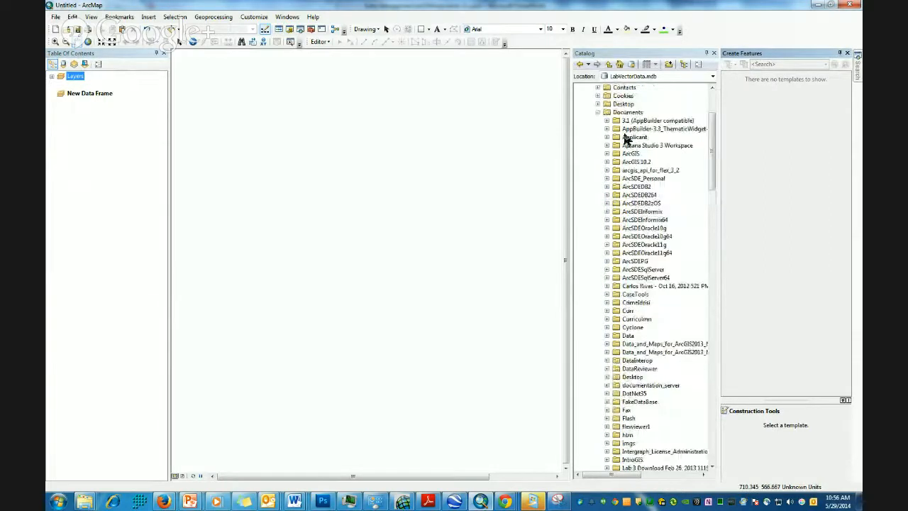
right_click(627, 112)
mouse_move(659, 173)
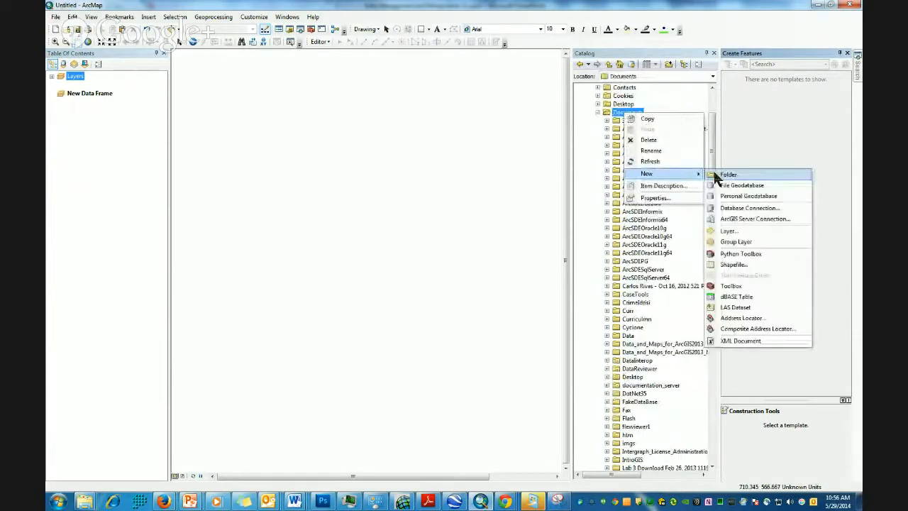
click(740, 177)
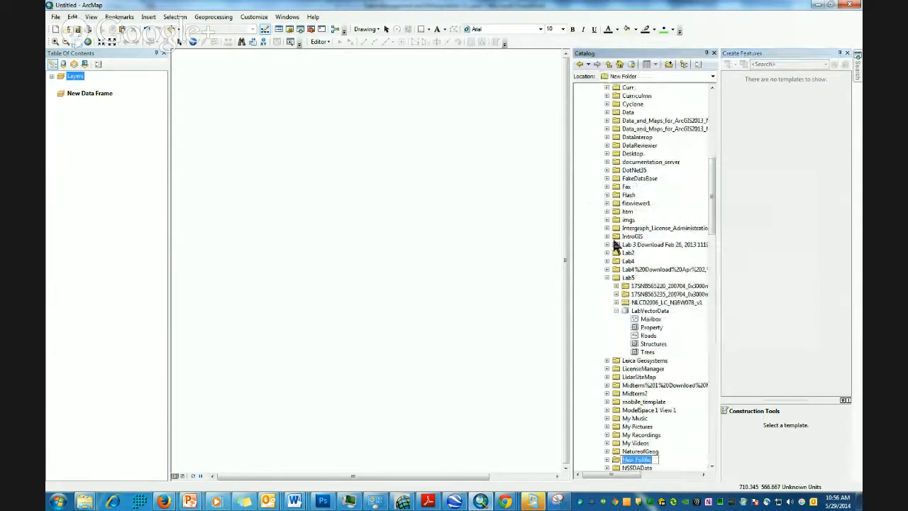
text(Table)
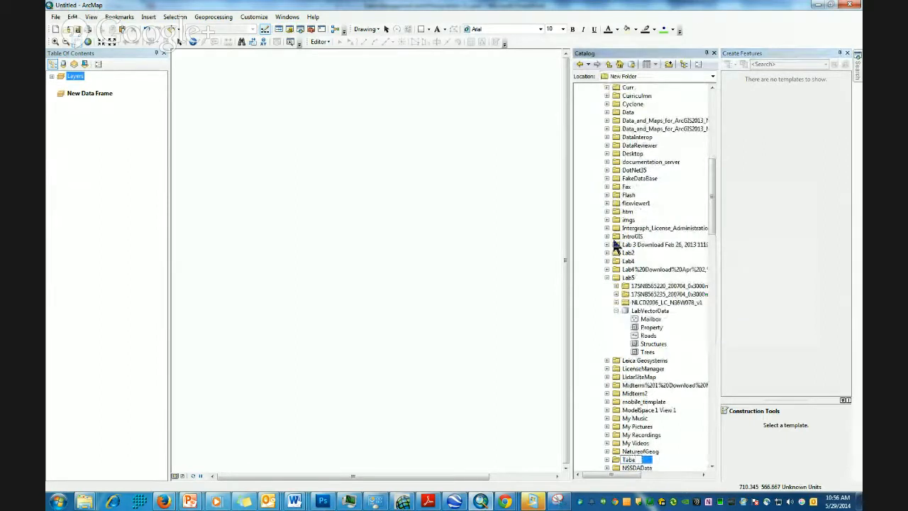
text(Ex)
key(Return)
Step: Create a new dBASE table inside the TabeleX folder
scroll(642, 429, down, 3)
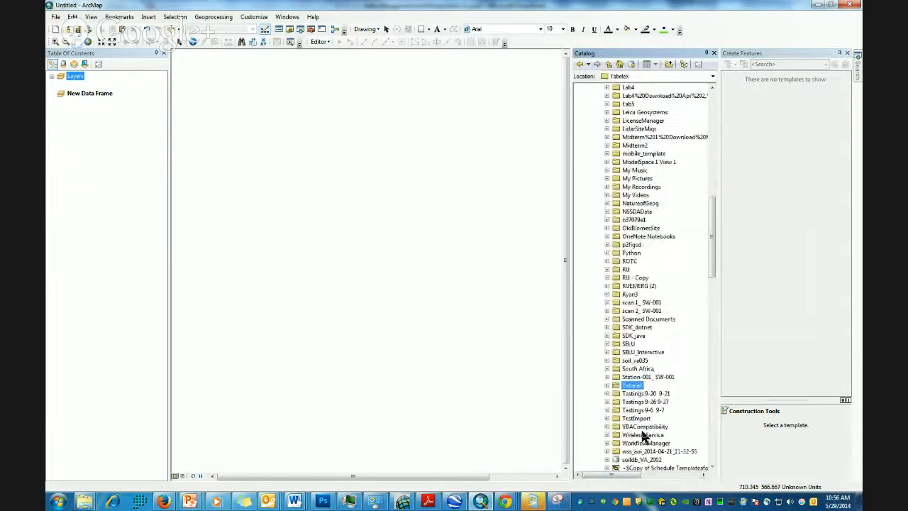
right_click(639, 390)
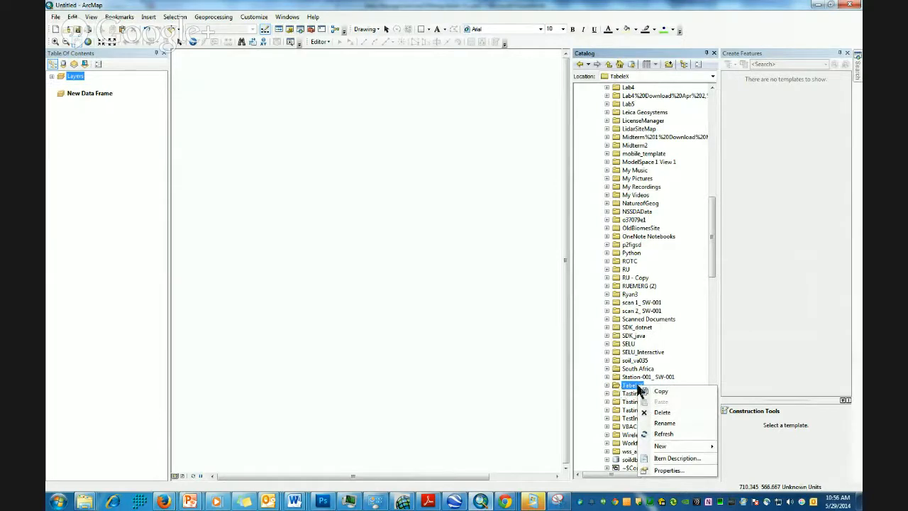
mouse_move(666, 444)
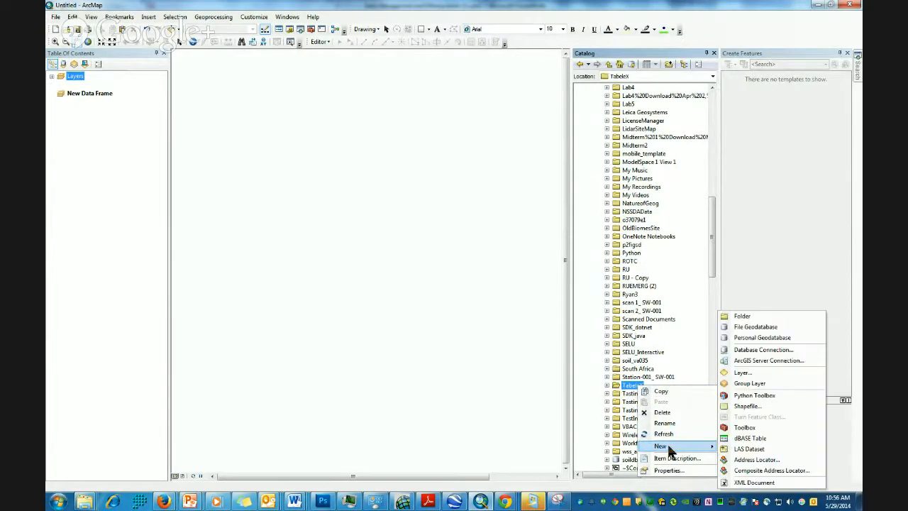
click(749, 438)
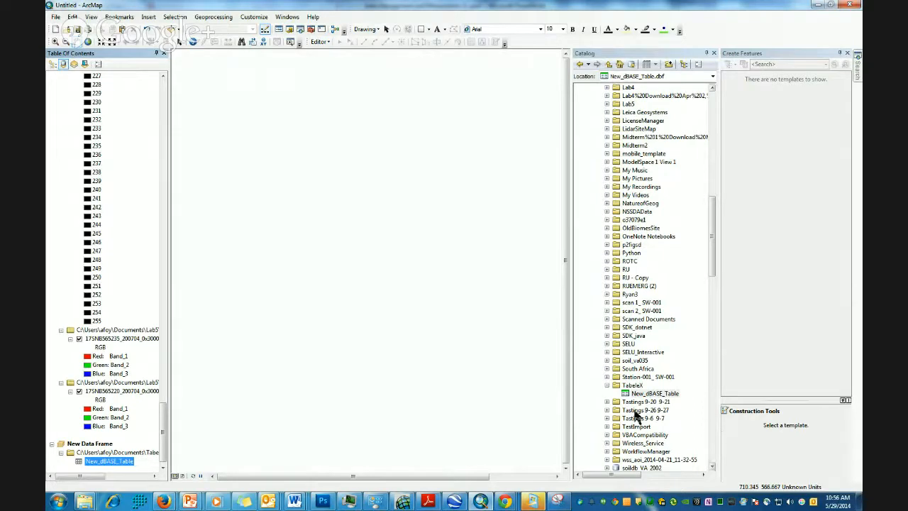
Step: Open the attribute table of New_dBASE_Table from the new data frame
drag(716, 251, 714, 273)
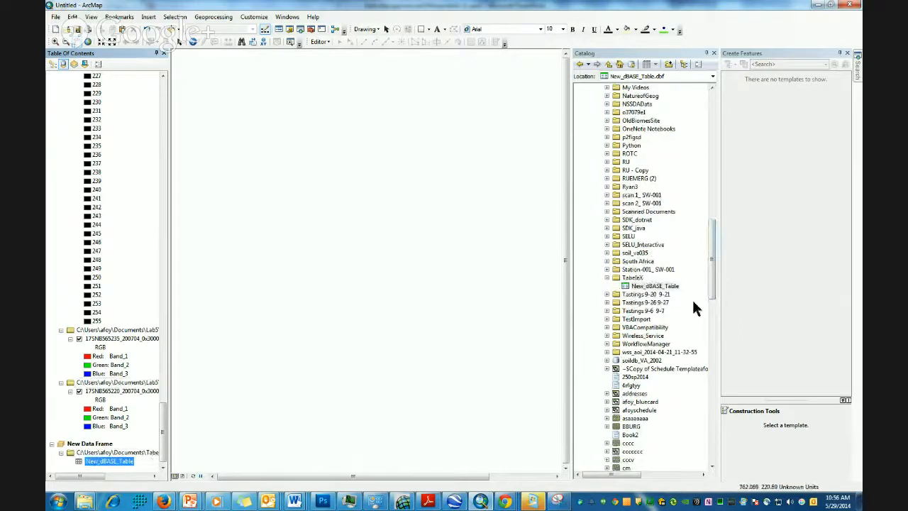
right_click(647, 287)
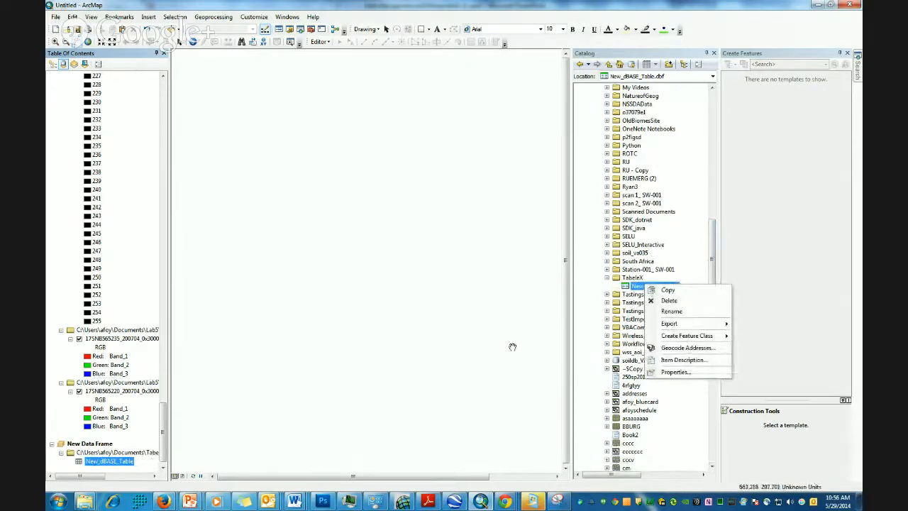
right_click(130, 457)
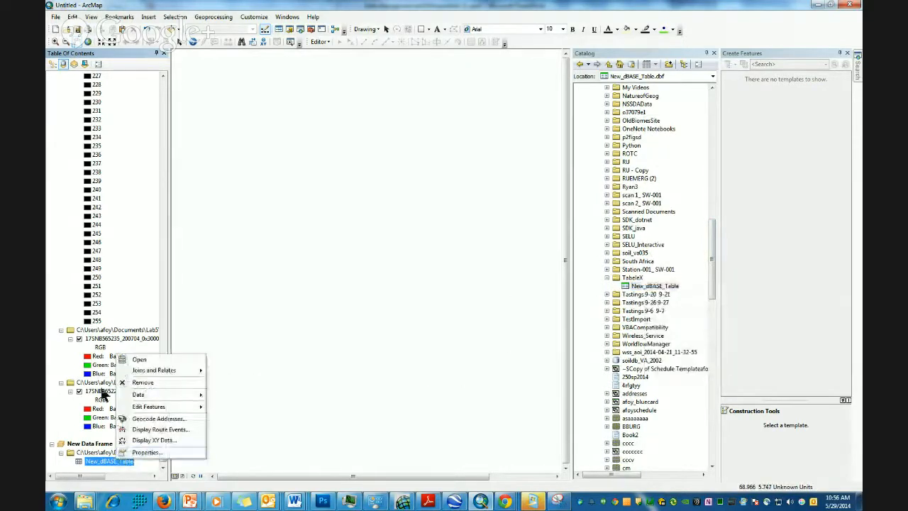
click(156, 360)
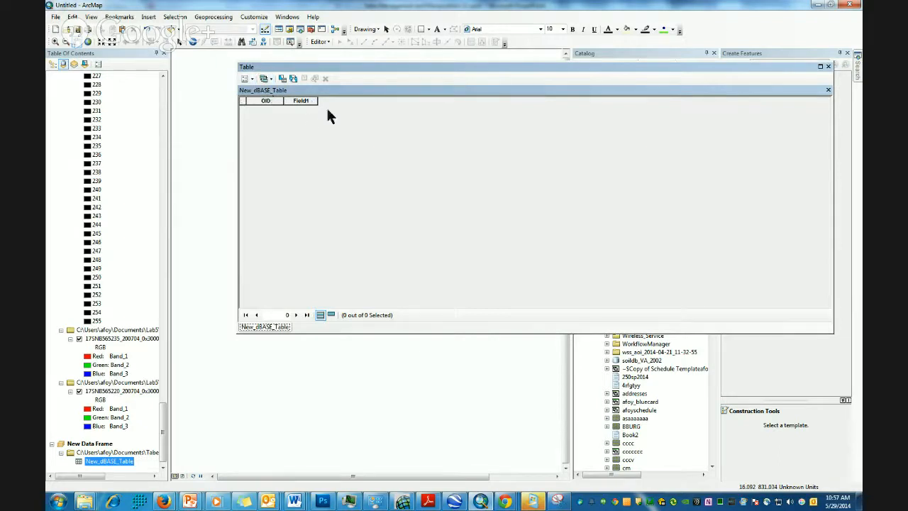
Step: Add a field named SiteName to the table with type Text and length 50
click(254, 79)
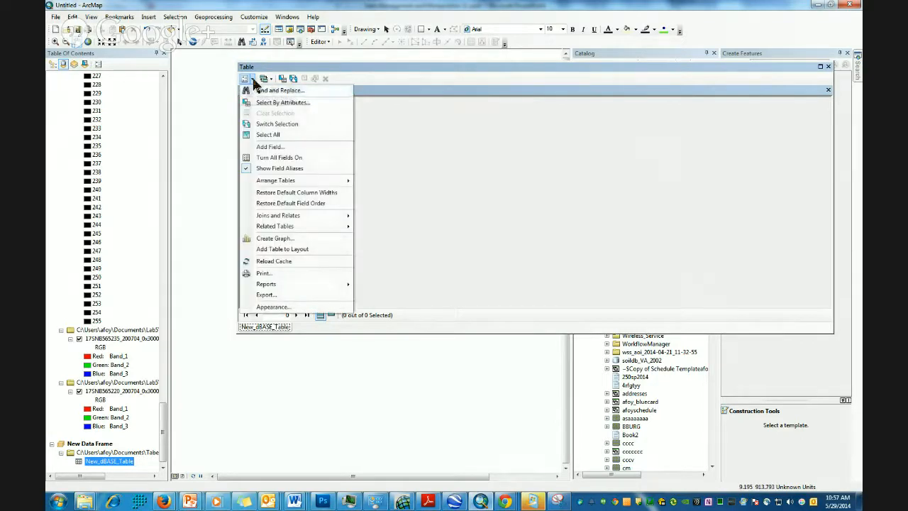
click(269, 146)
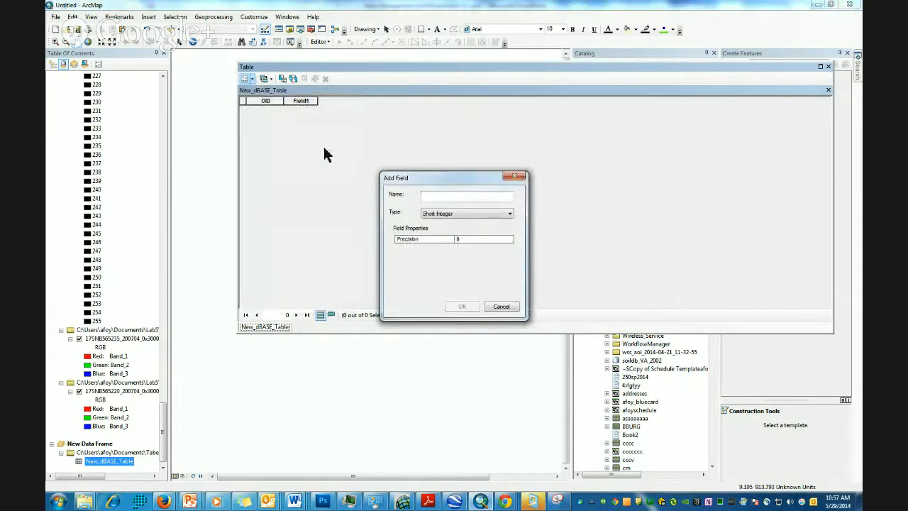
text(add)
key(BackSpace)
key(BackSpace)
key(BackSpace)
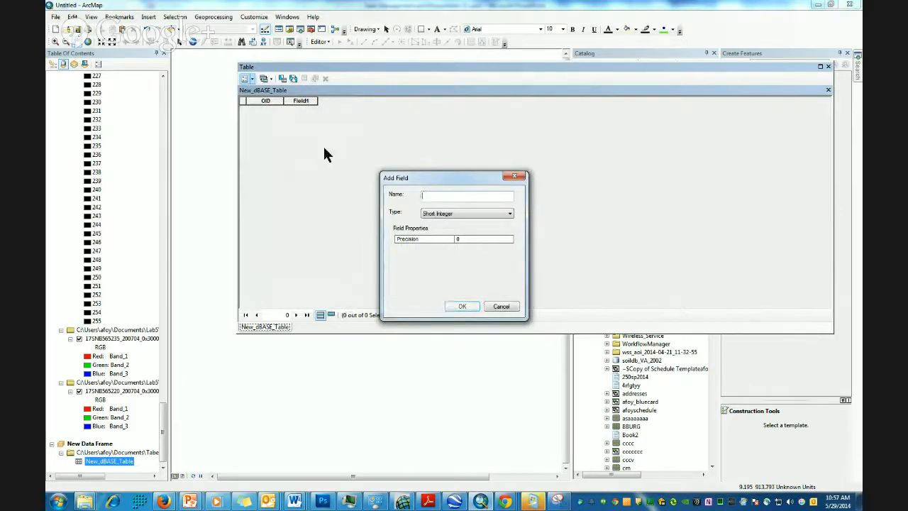
text(SiteName)
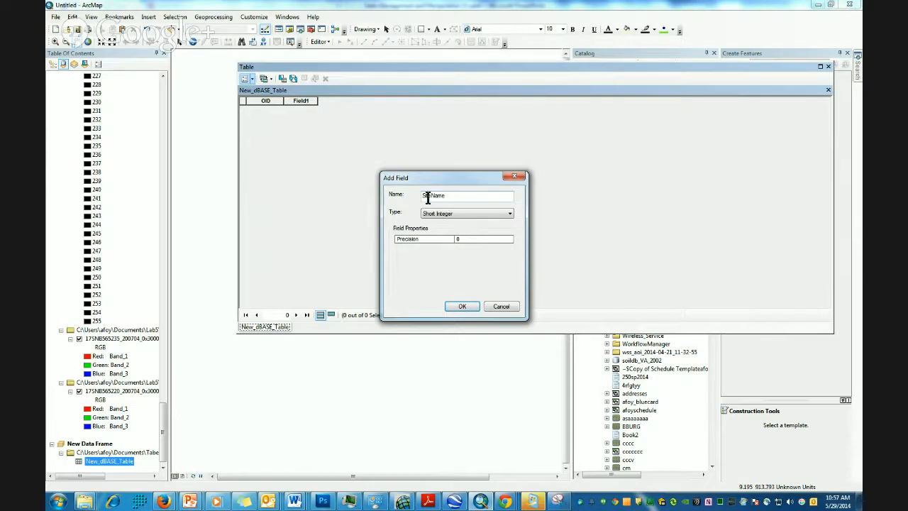
click(508, 214)
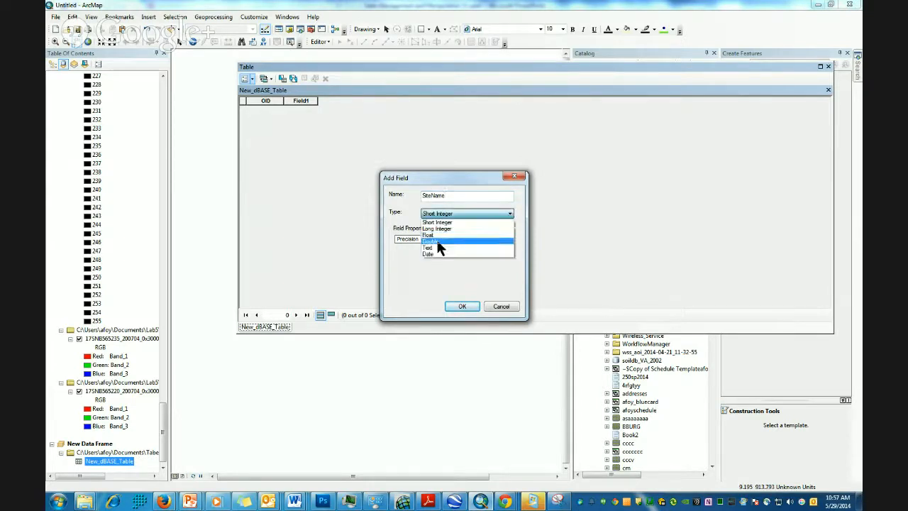
click(454, 253)
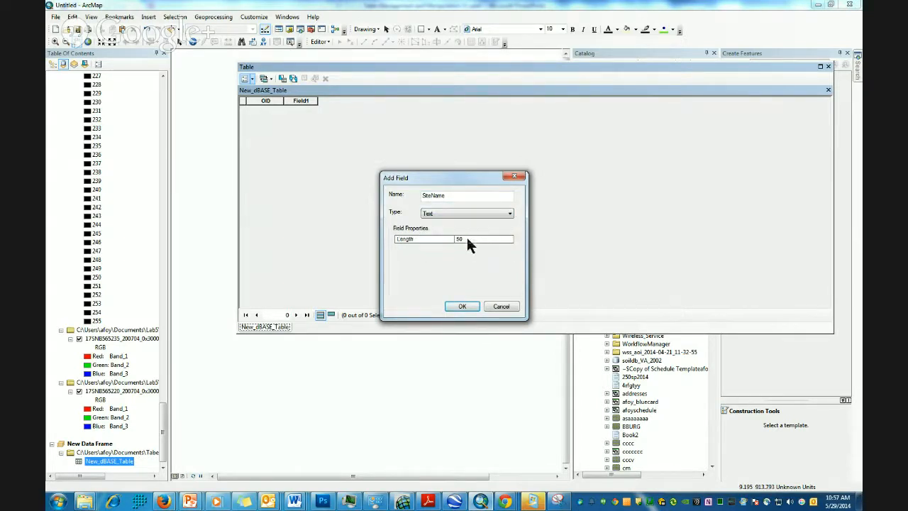
click(461, 307)
Step: Add a field named X of type Double to the table, keeping precision and scale at 0
click(254, 79)
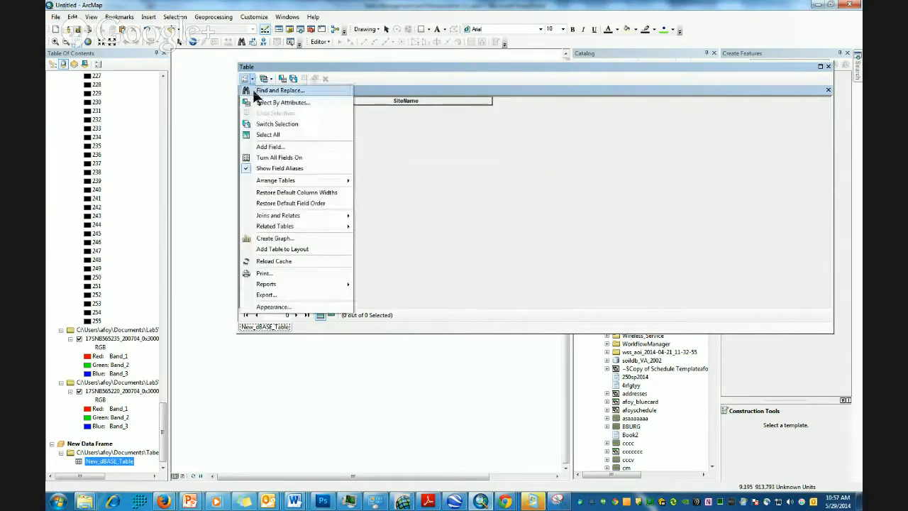
click(270, 148)
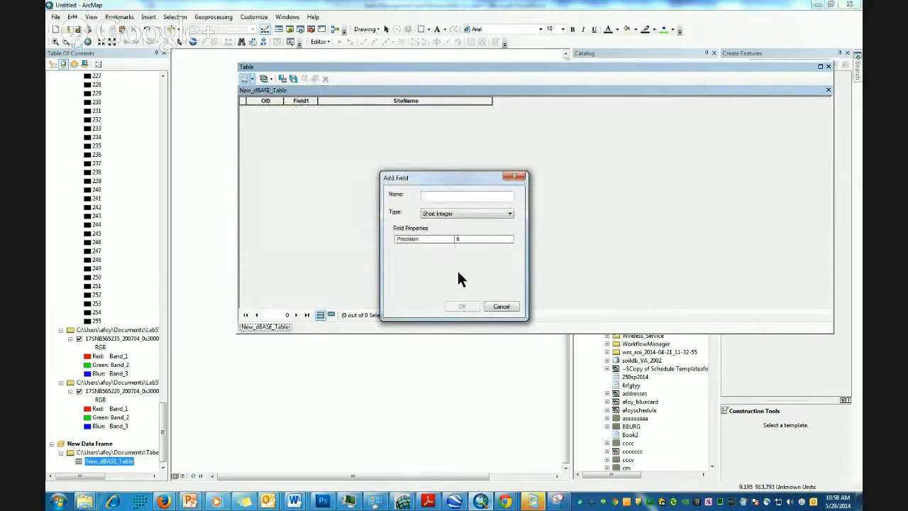
text(X)
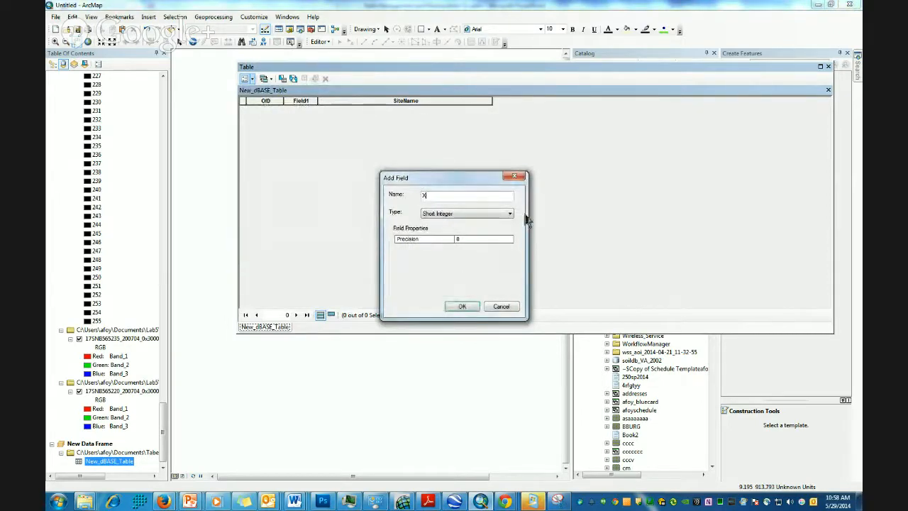
click(507, 213)
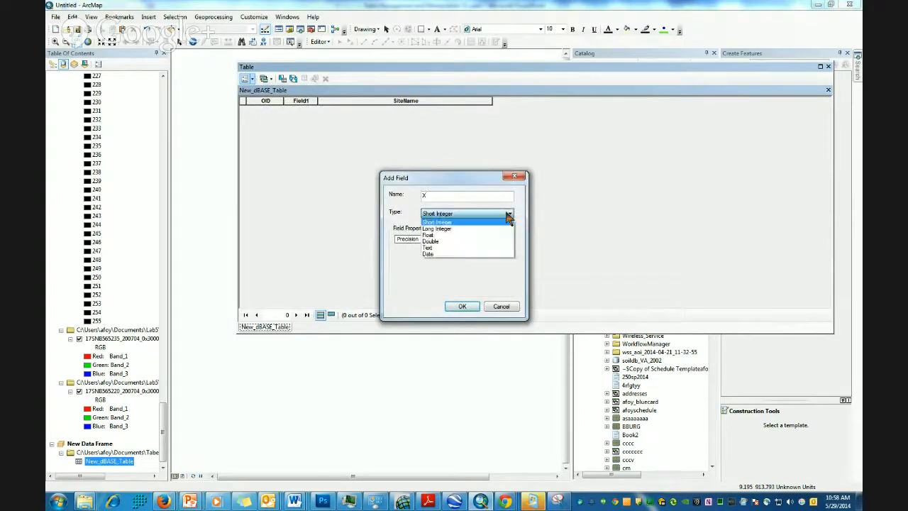
click(454, 242)
click(462, 306)
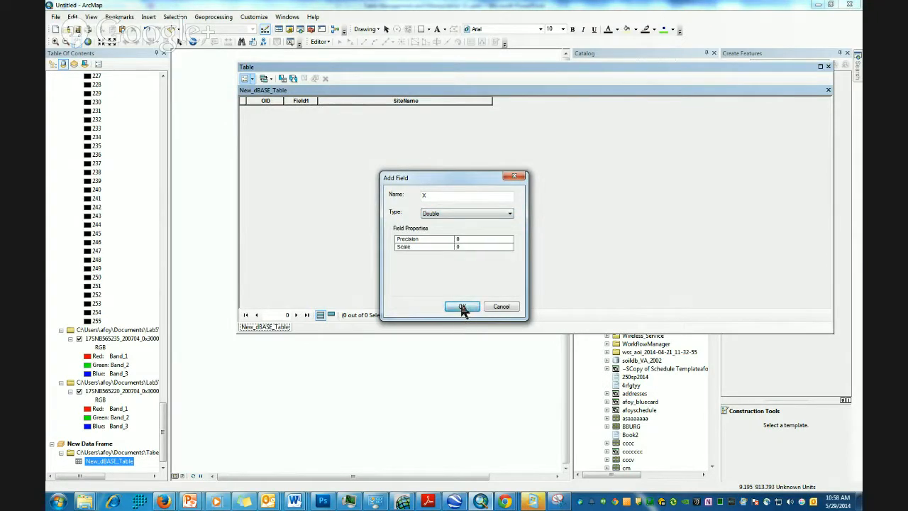
Step: Add a field named Y of type Double to the table, keeping precision and scale at 0
click(245, 78)
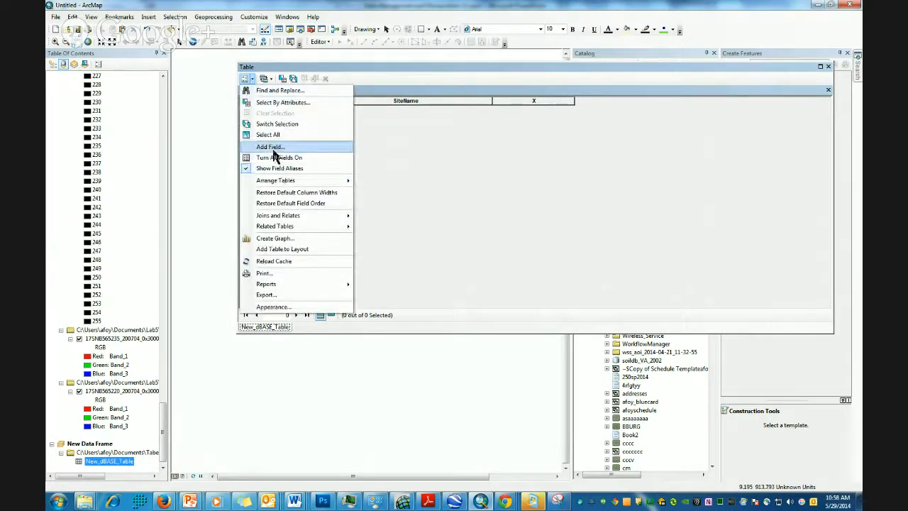
click(278, 145)
text(Y)
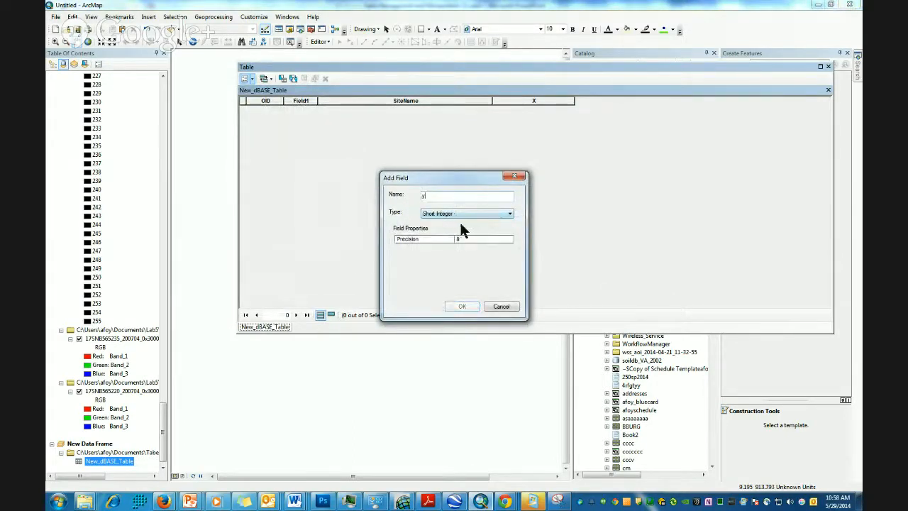
key(BackSpace)
text(y)
key(BackSpace)
text(Y)
click(482, 214)
click(493, 244)
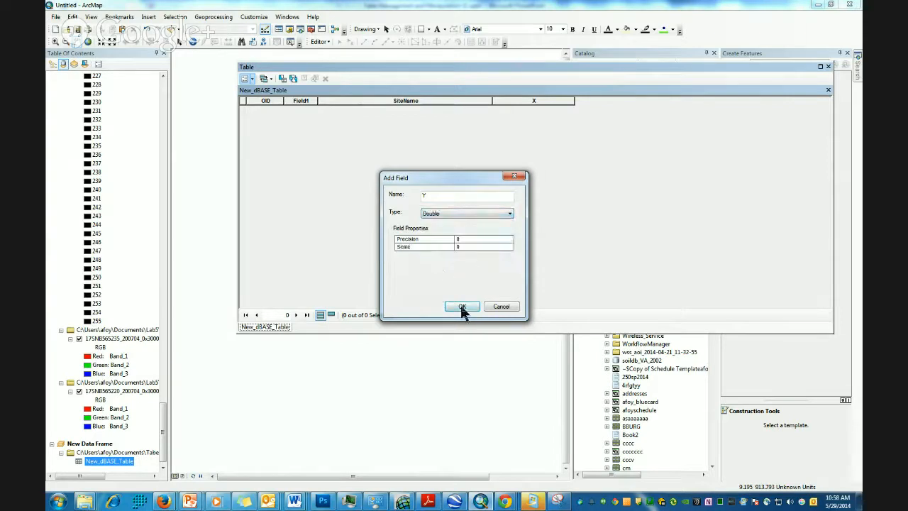
click(461, 310)
Step: Add a field named SpeciesNum of type Double to the table, keeping precision and scale at 0
click(252, 79)
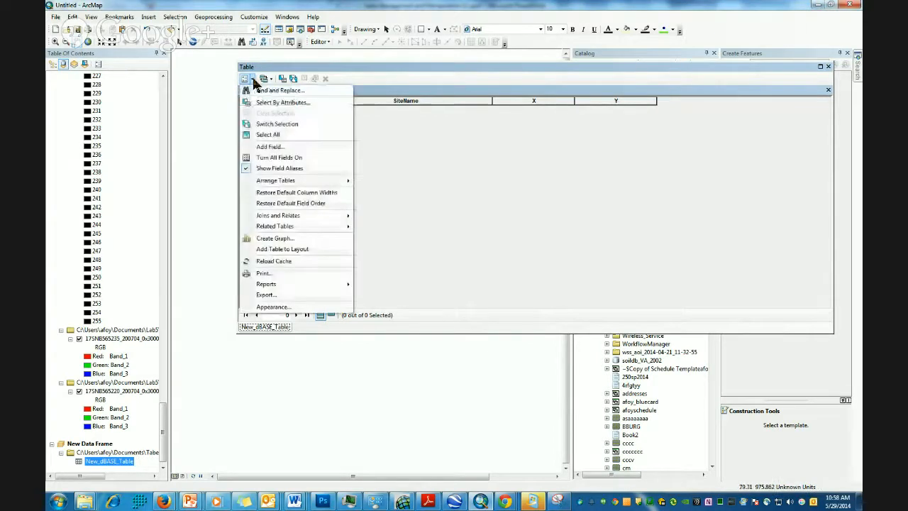
click(268, 146)
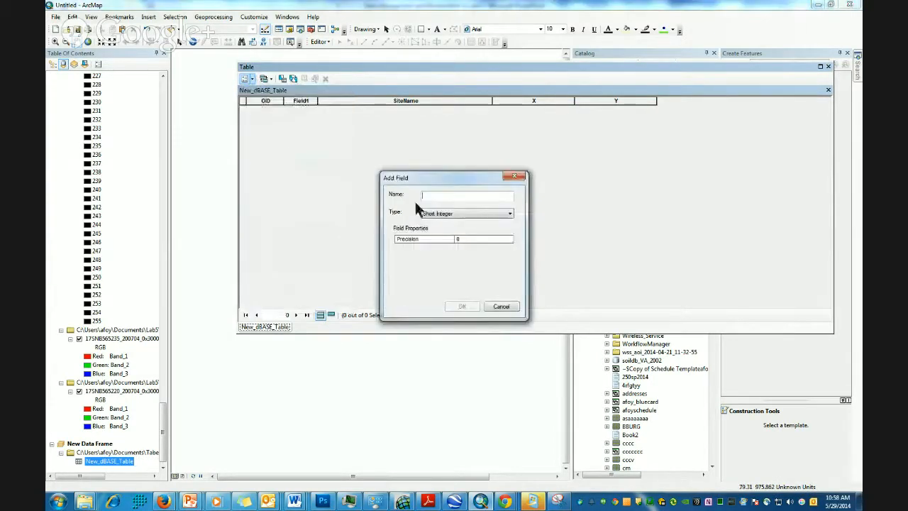
text(sPECIE)
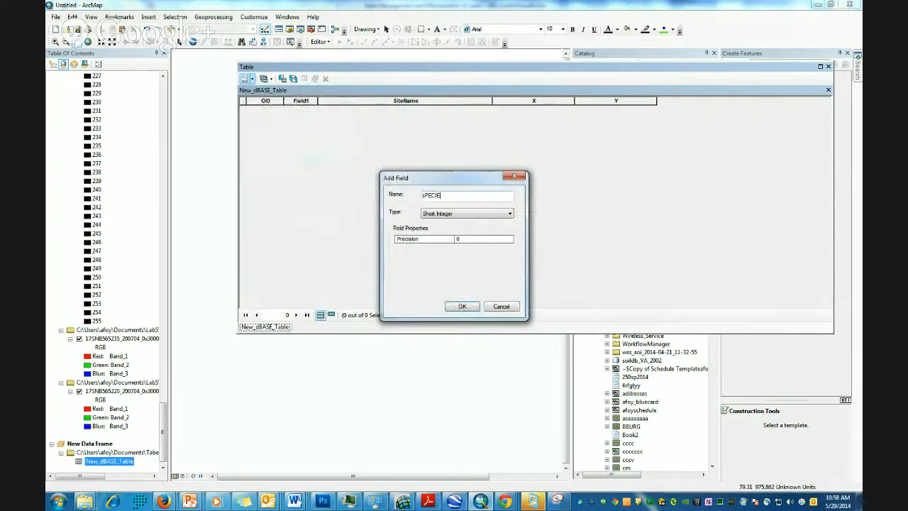
key(BackSpace)
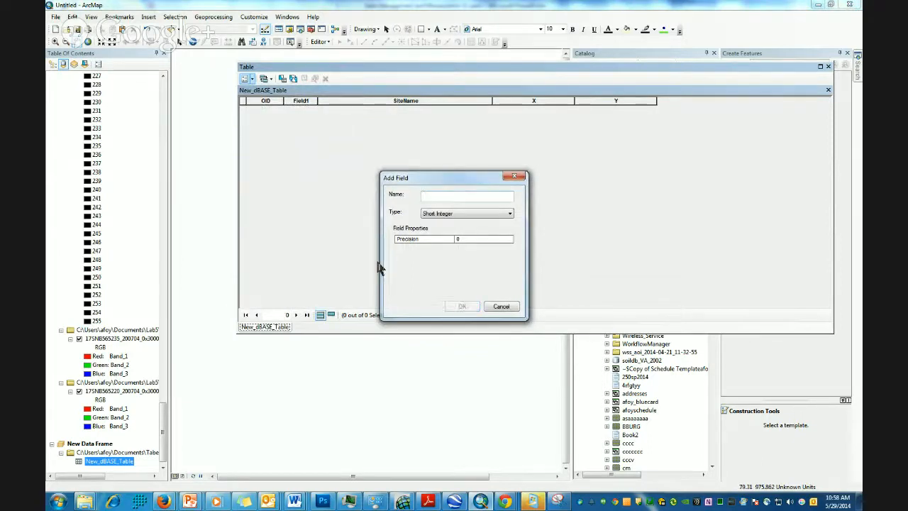
text(Species)
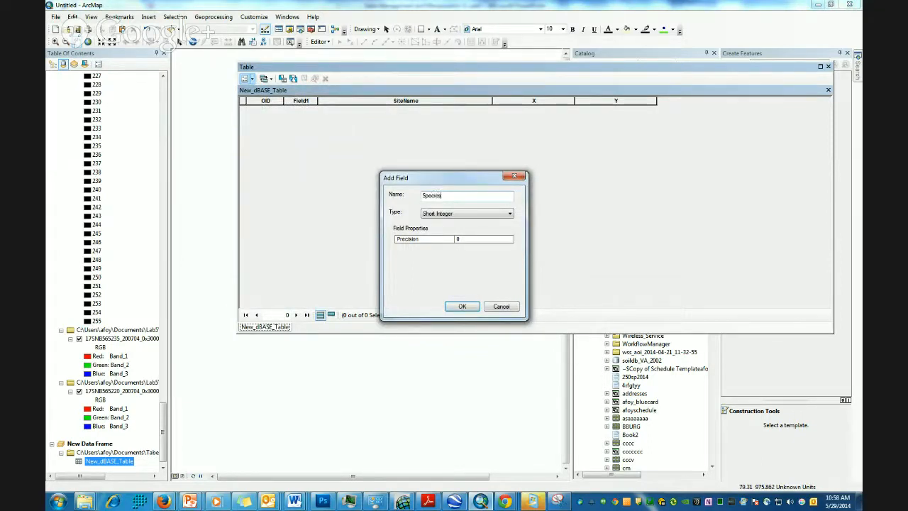
text(Num)
click(496, 215)
click(457, 247)
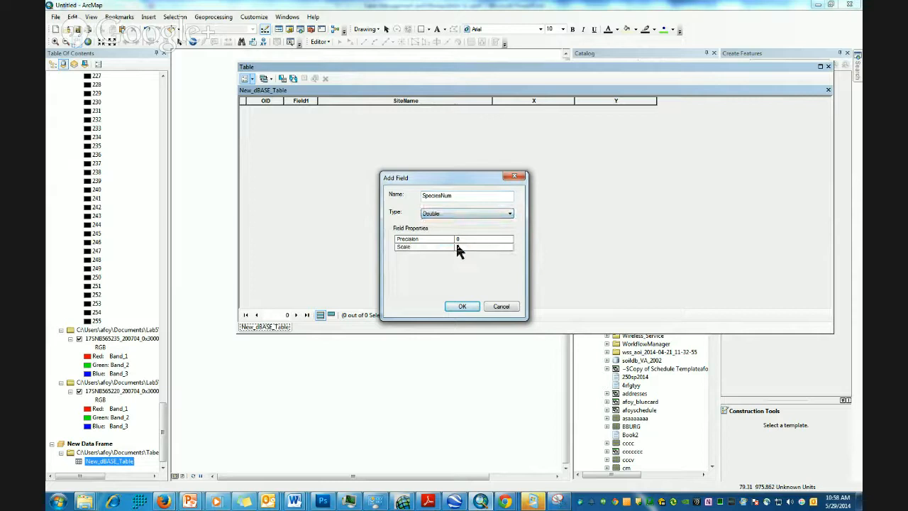
click(462, 306)
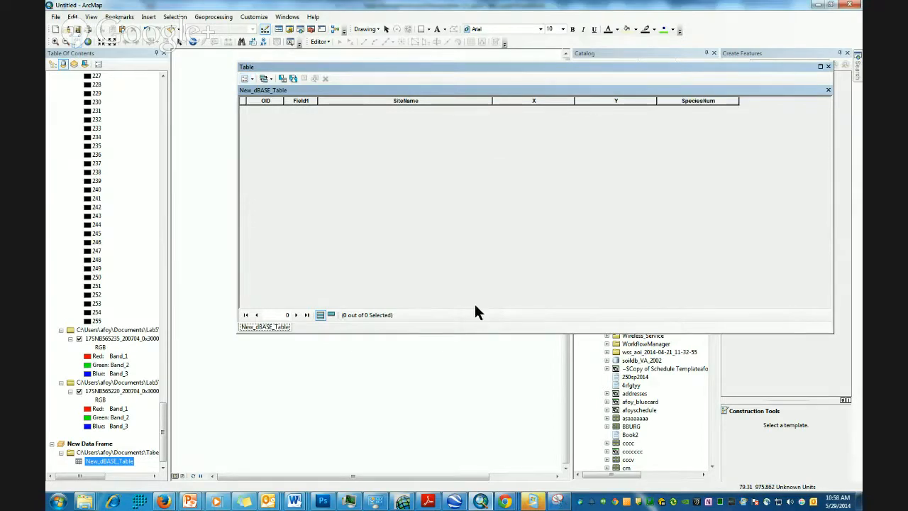
Step: Add a field named TotalCount of type Float to the table, keeping precision and scale at 0
click(246, 78)
click(263, 148)
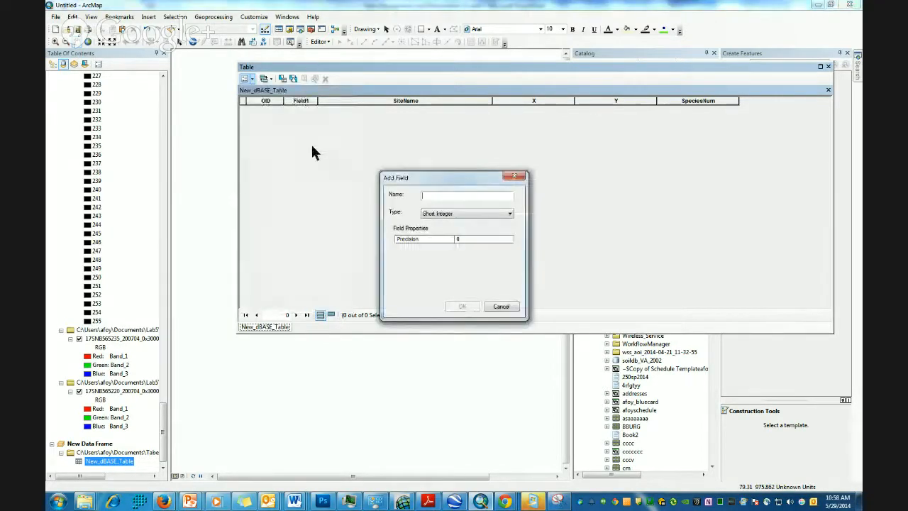
text(Total)
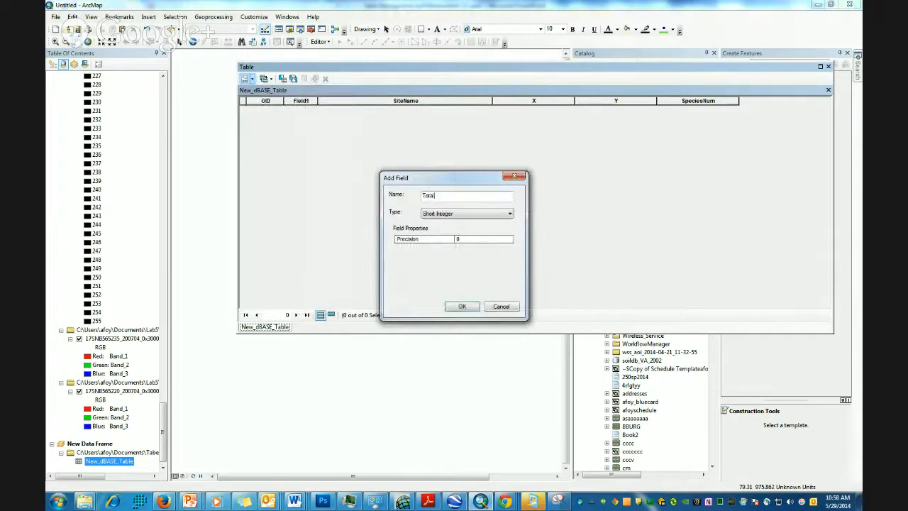
text(Count)
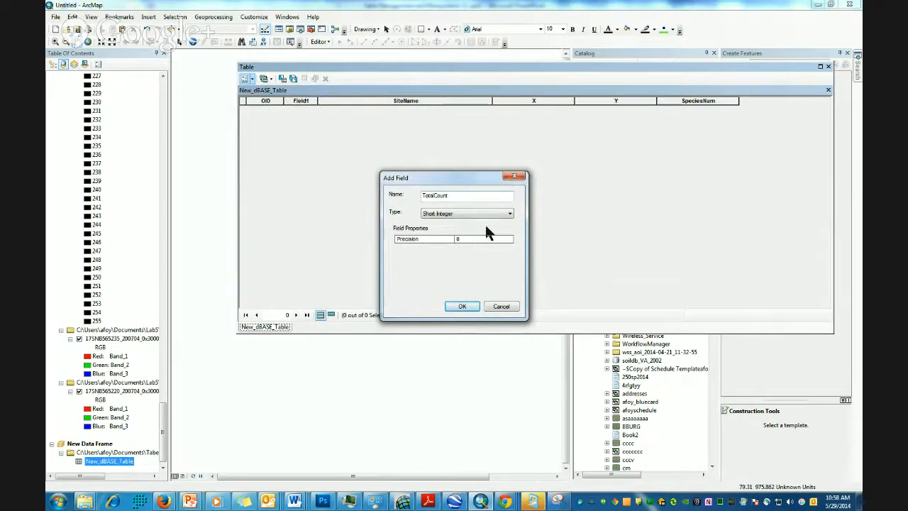
click(509, 213)
click(455, 242)
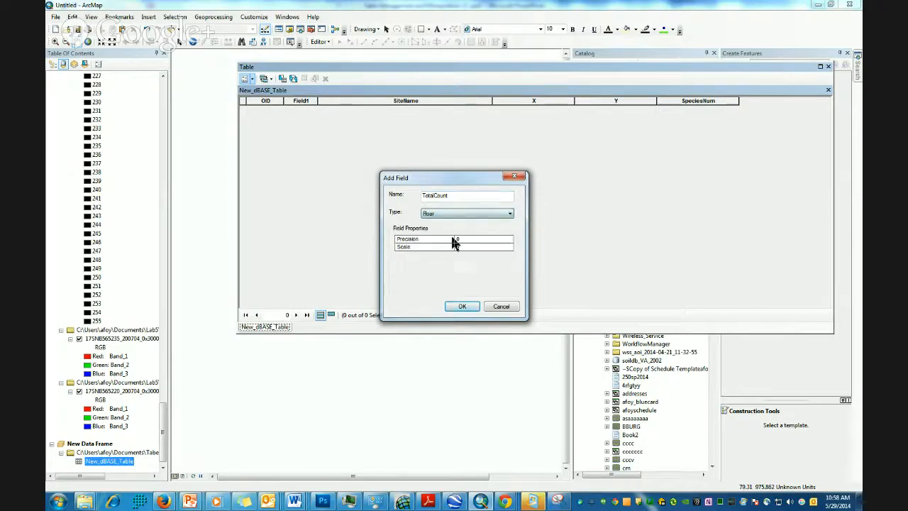
click(462, 305)
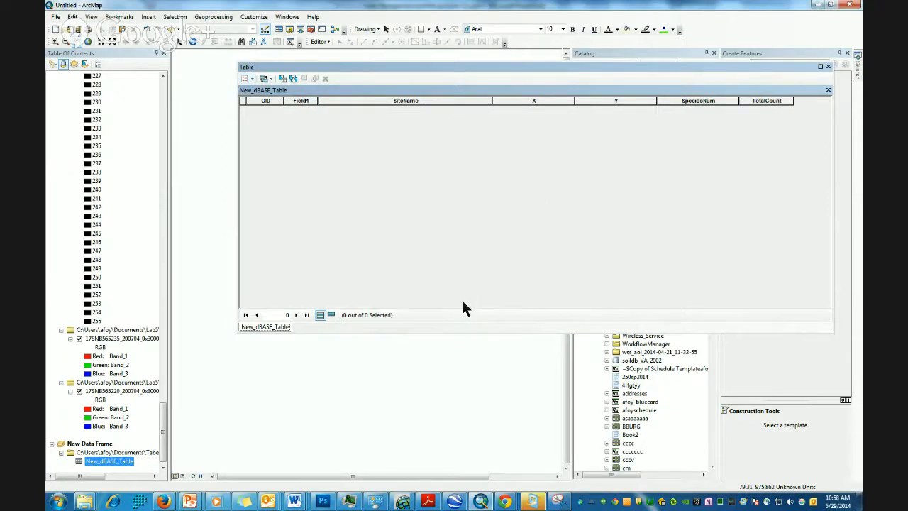
Step: Add a field named Notes of type Text to the table, with a length greater than 50
click(248, 78)
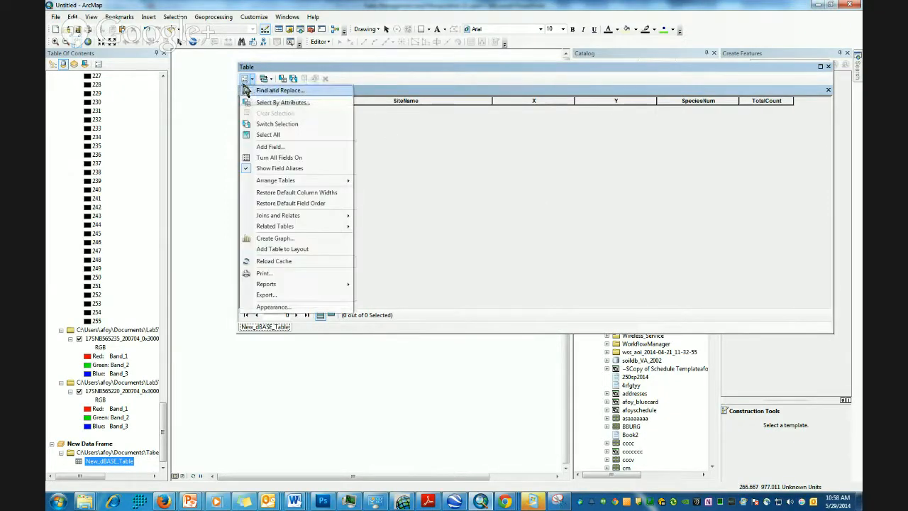
click(263, 147)
text(Notes)
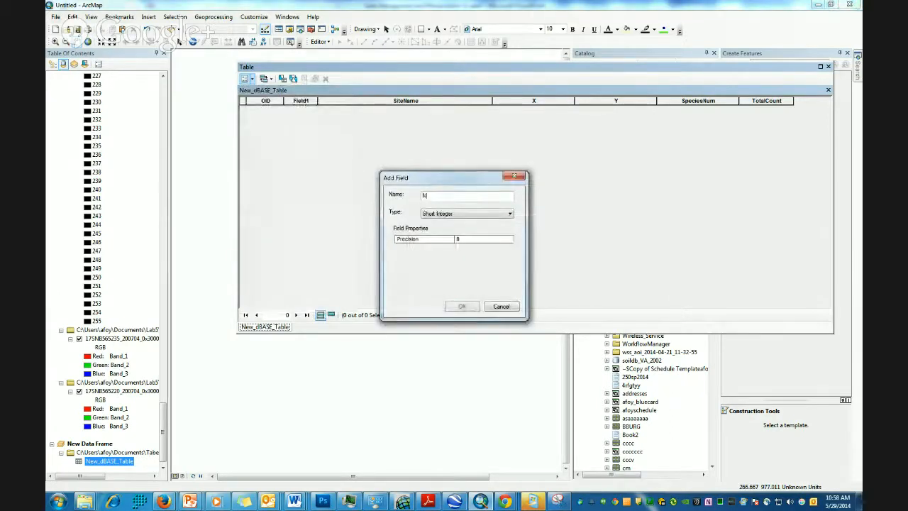
click(489, 214)
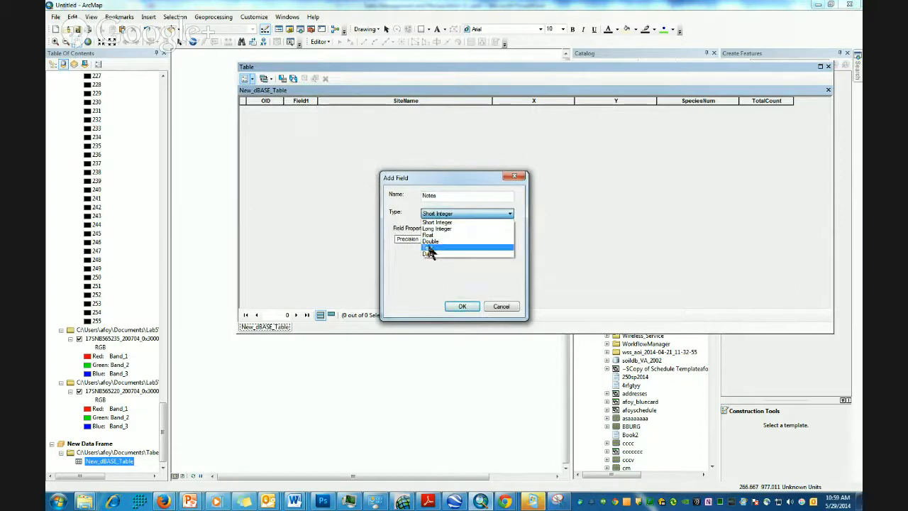
click(429, 248)
click(458, 239)
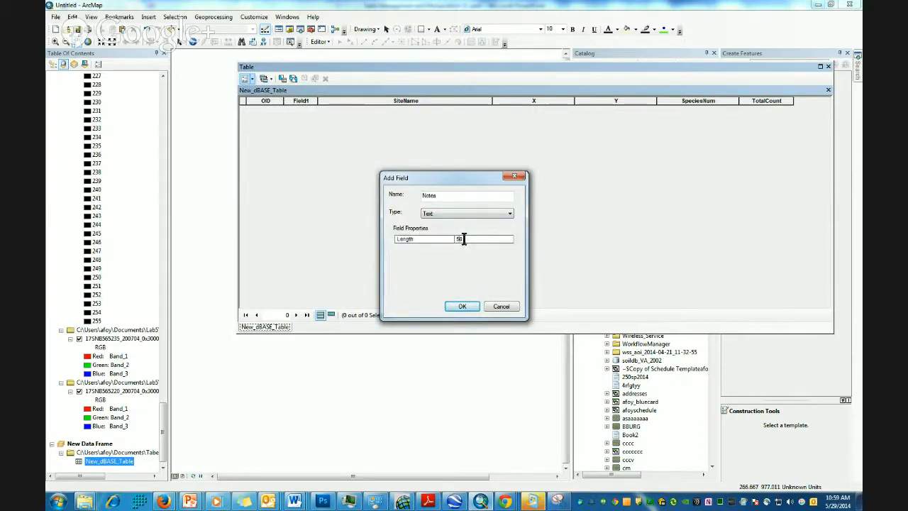
text(2)
click(462, 307)
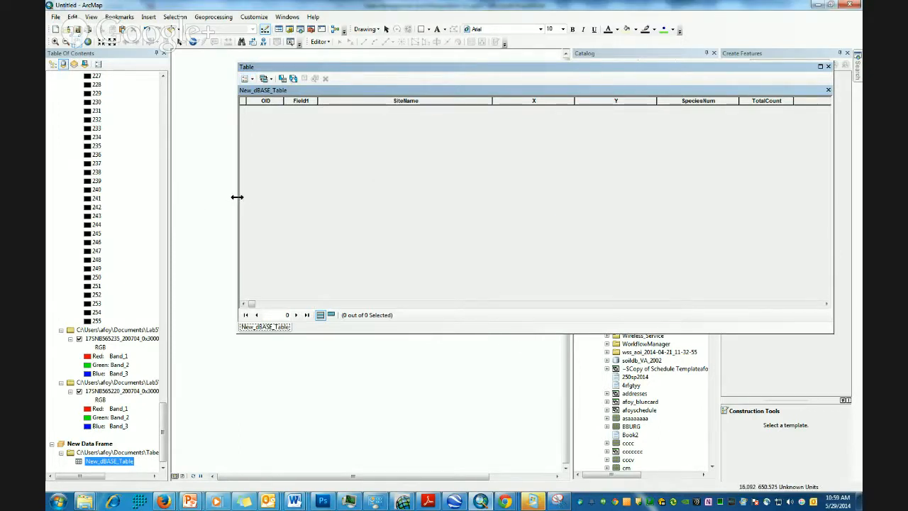
Step: Widen the attribute table window on both sides and reposition it beside the table of contents
drag(237, 196, 147, 191)
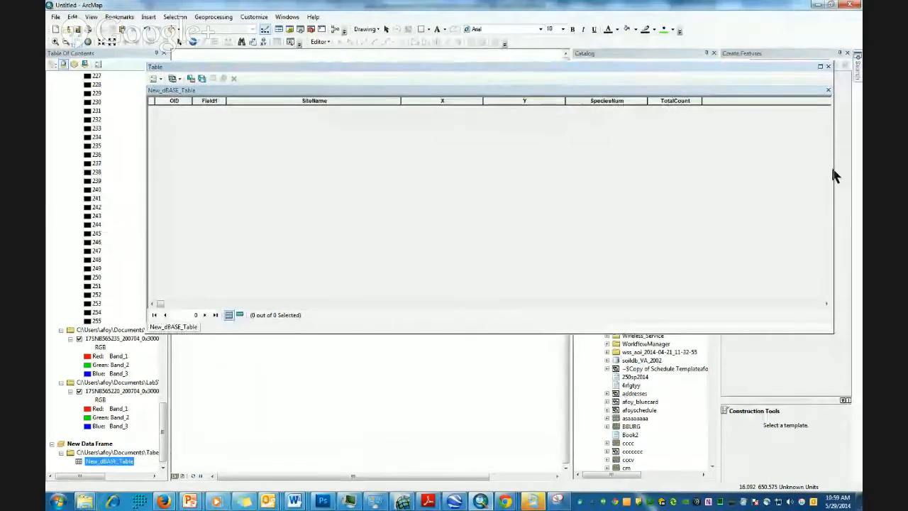
drag(833, 172, 861, 171)
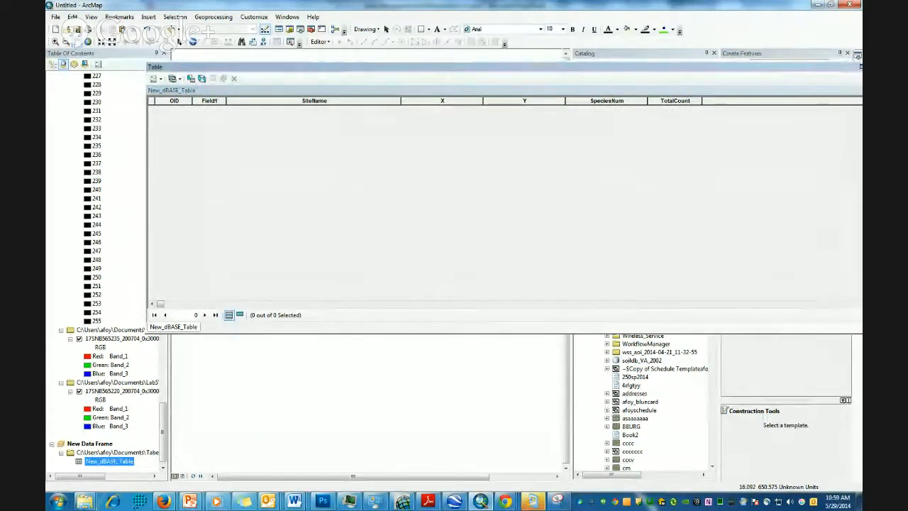
drag(308, 63, 344, 72)
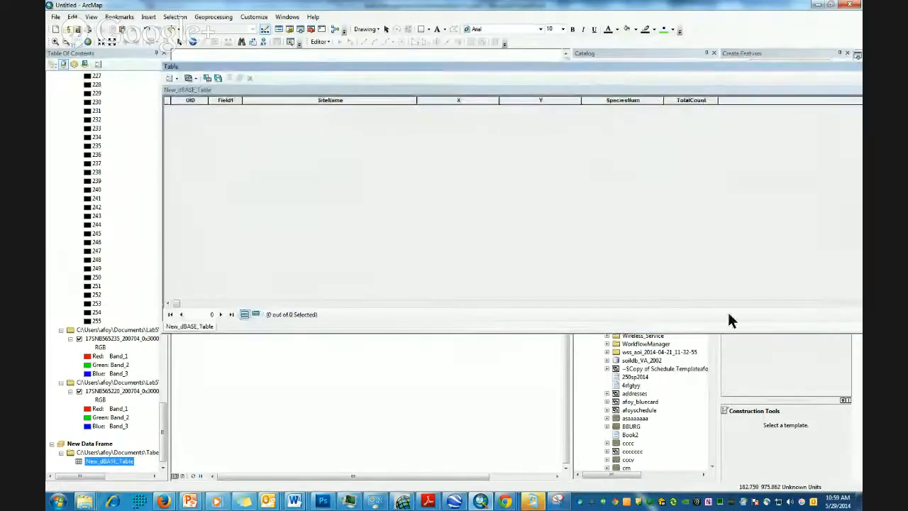
Step: Start an edit session and enter Site 1 as the SiteName of the first record
click(329, 42)
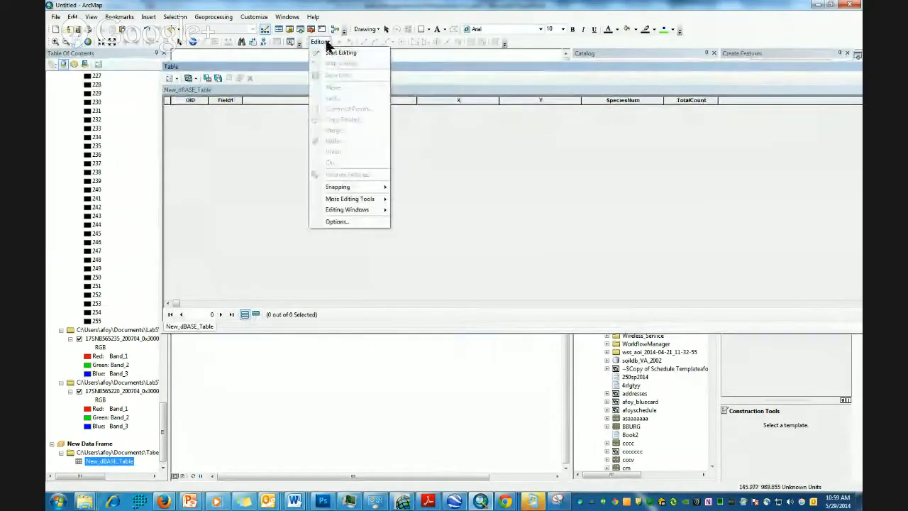
click(330, 51)
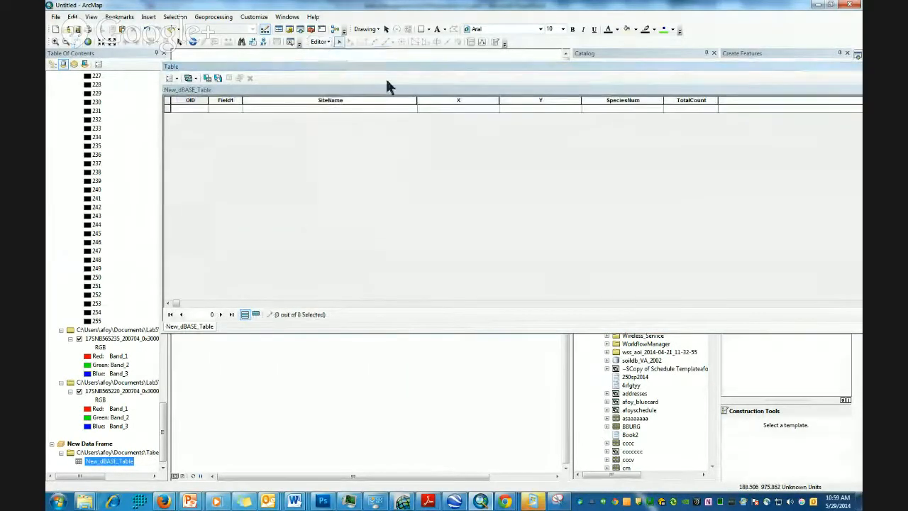
click(195, 110)
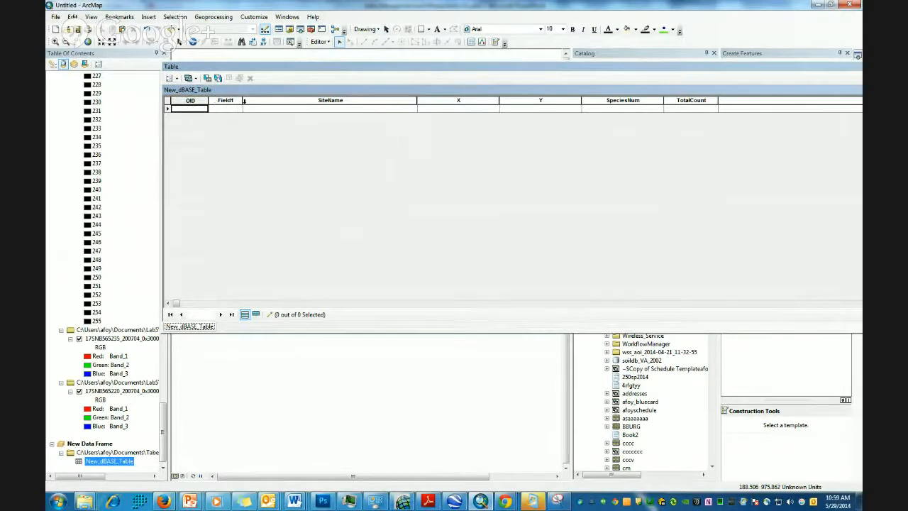
click(259, 107)
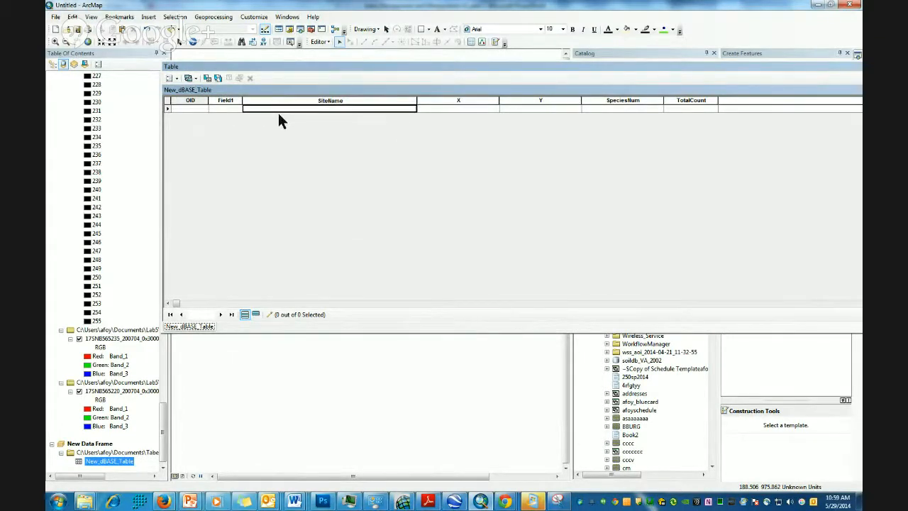
text(Site 1)
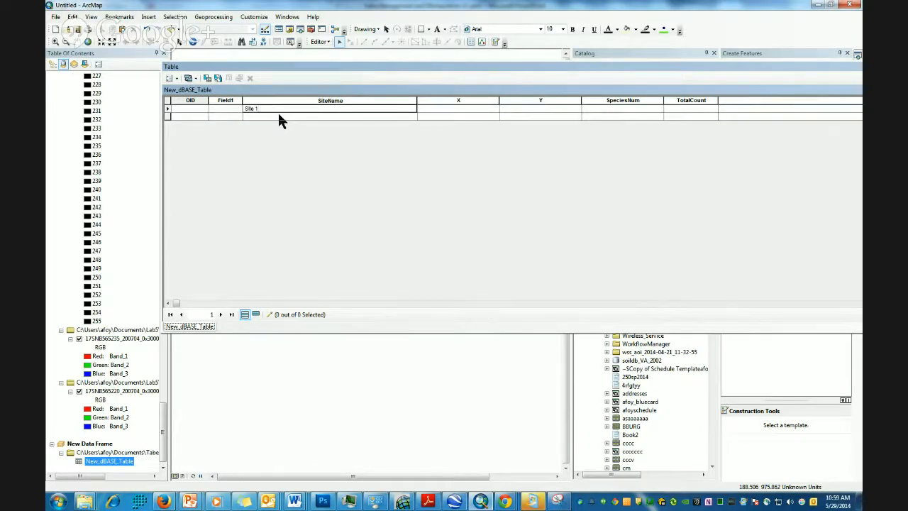
Step: Set the X value of the Site 1 record to -81.22 and its Y value to 37.14
click(458, 110)
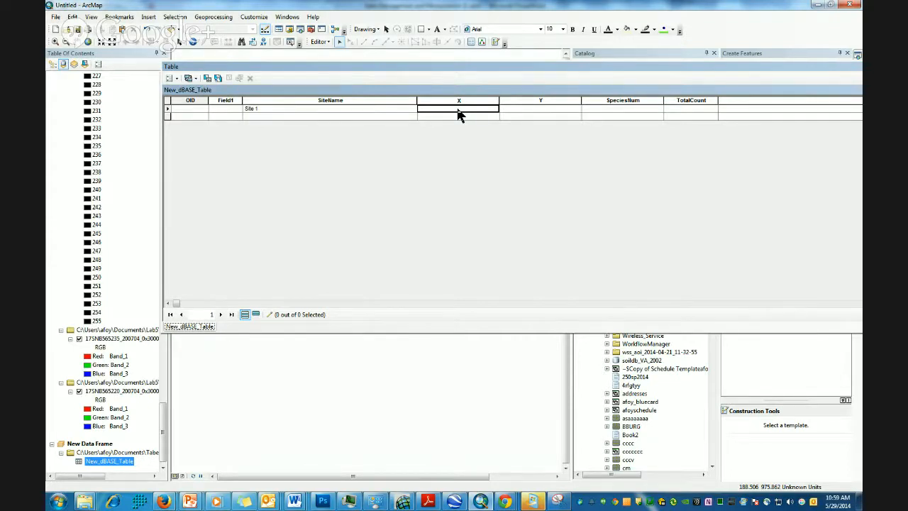
click(457, 108)
text(-81.22)
click(532, 115)
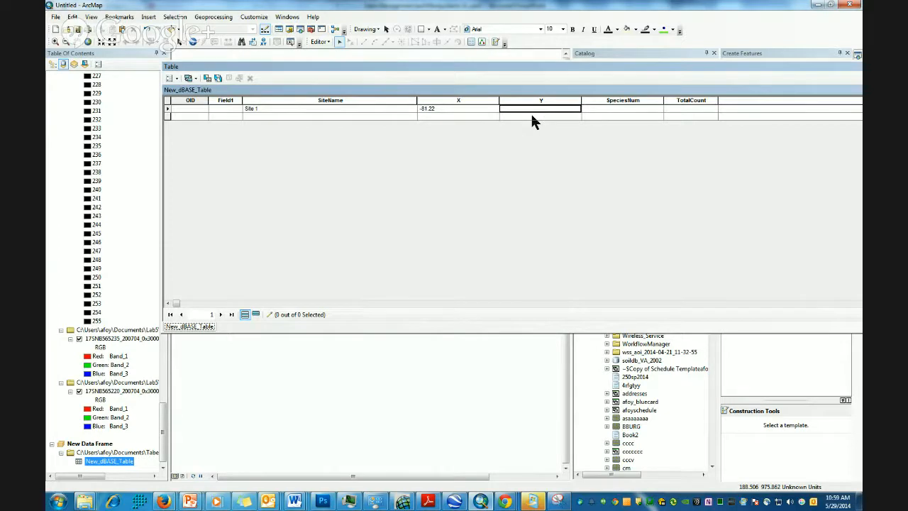
text(37.14)
Step: Set SpeciesNum to 4 and TotalCount to 15 for the Site 1 record
click(612, 114)
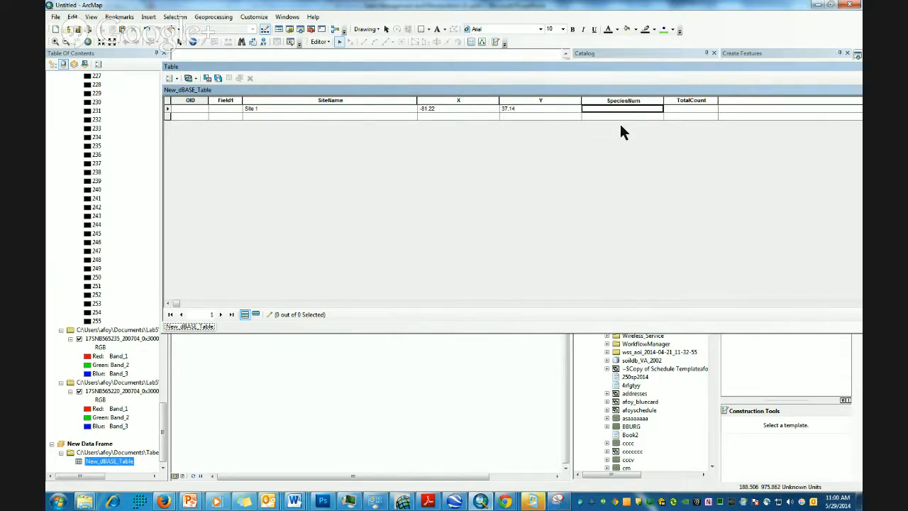
text(4)
click(699, 112)
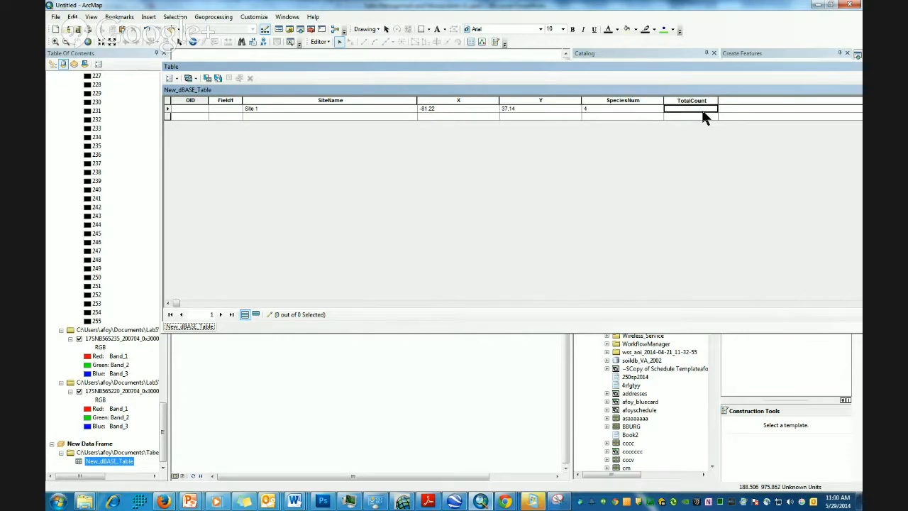
text(15)
Step: Enter "Trapped was knowcked over or tampered with" in the Notes field of the Site 1 record
click(740, 114)
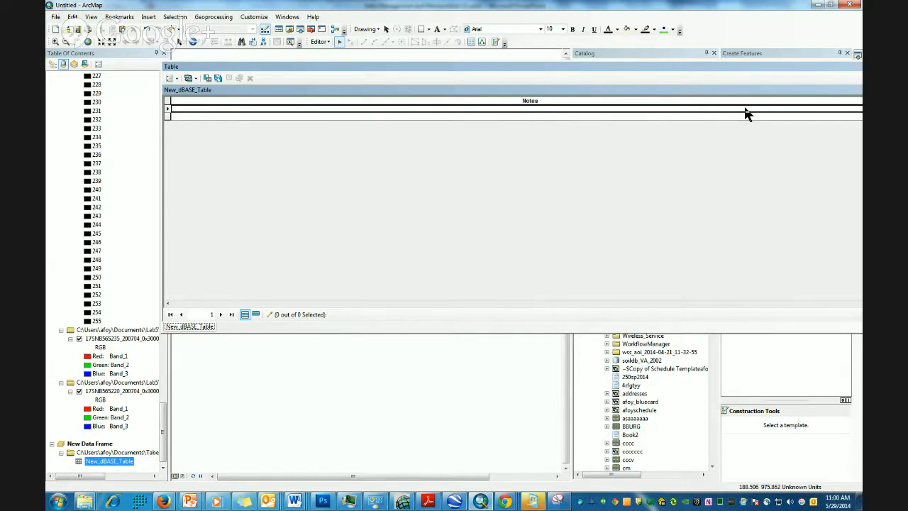
text(Trapp)
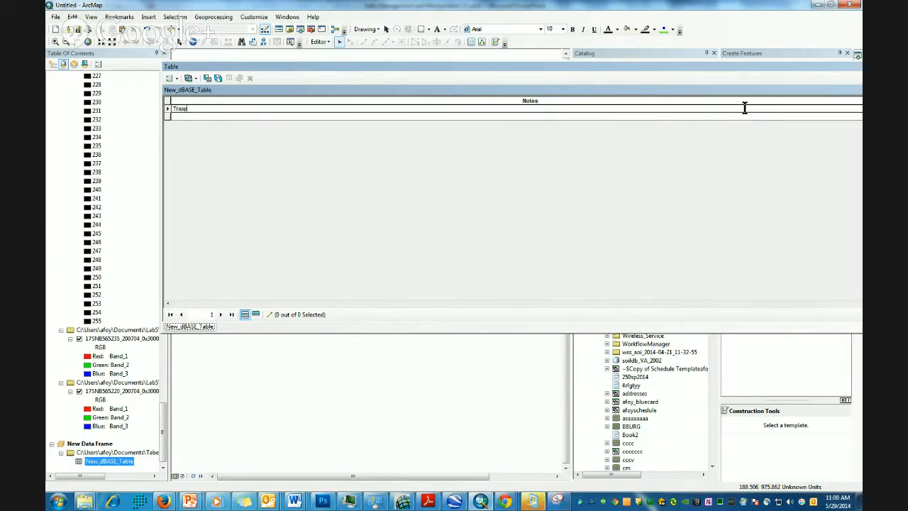
text(ed was knowcked over or tampered with)
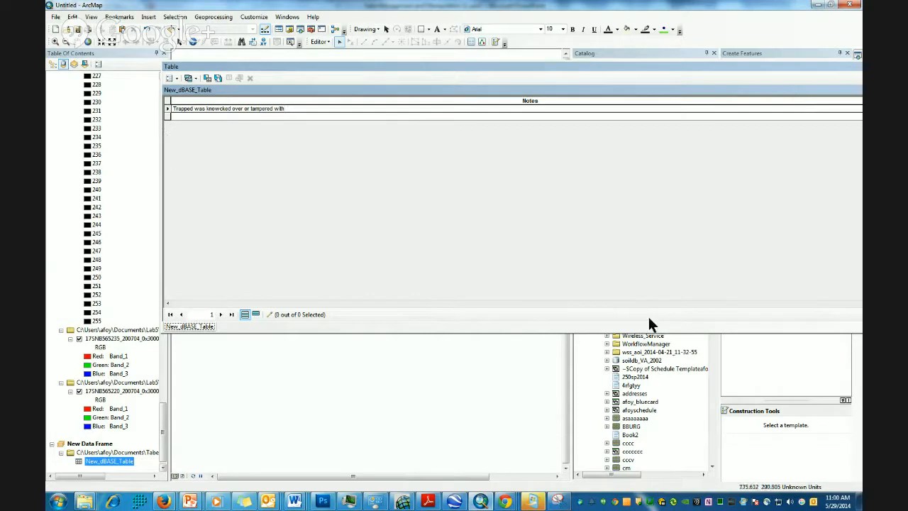
click(169, 304)
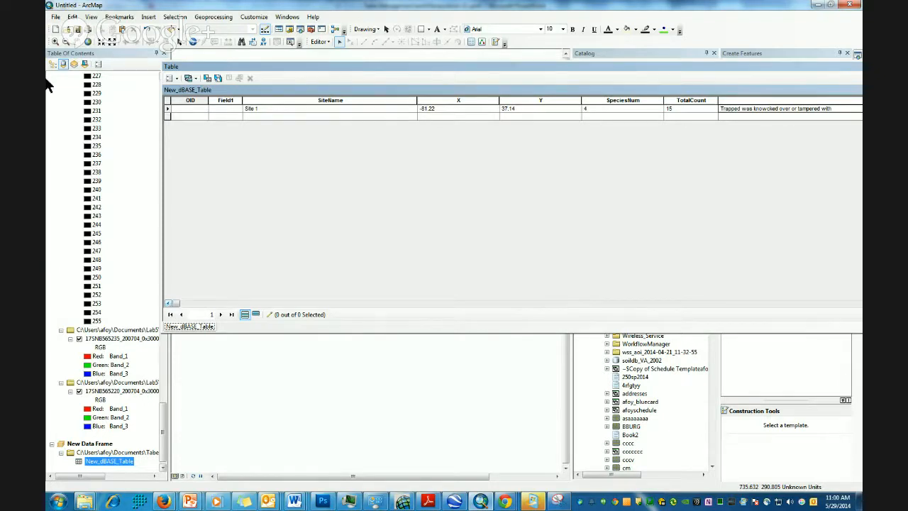
Step: Add a second record to the table with Site 2 as its SiteName
click(252, 117)
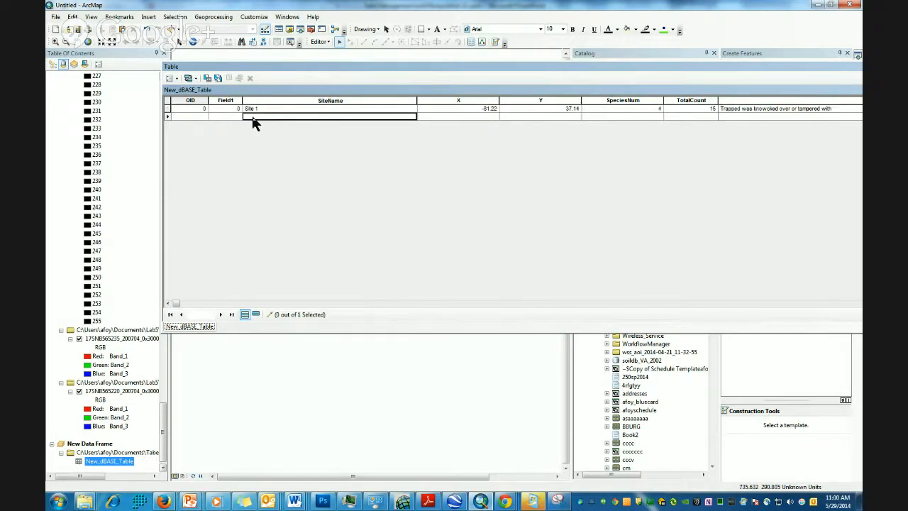
text(Site)
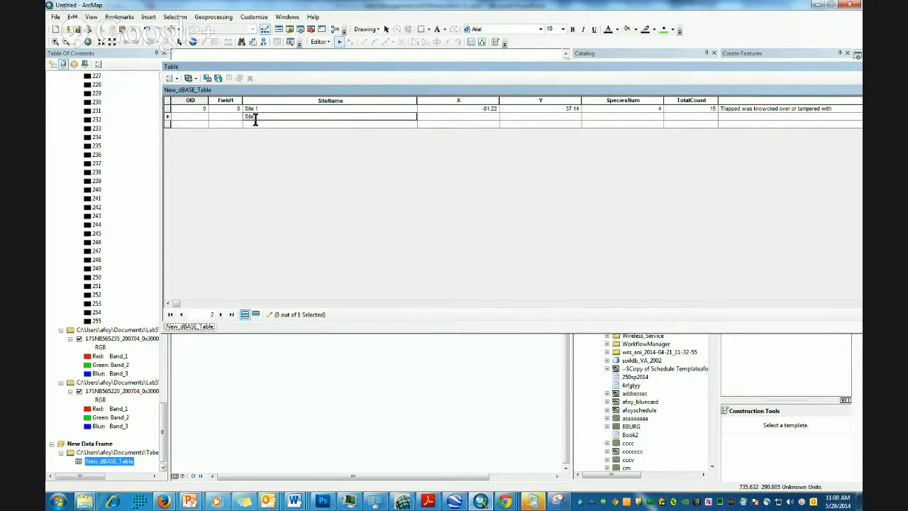
text( 2)
Step: Set the X value of the Site 2 record to -81.33 and its Y value to 37.19
click(489, 118)
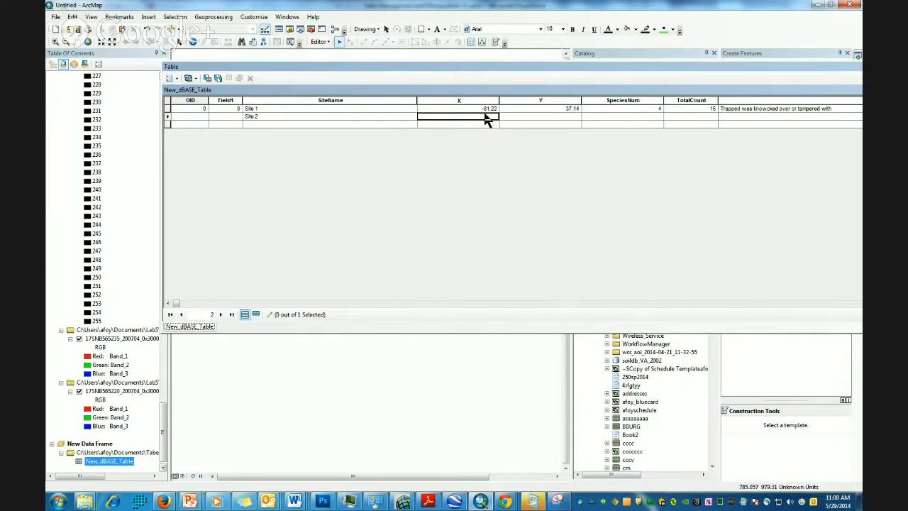
click(484, 116)
text(-81.33)
click(576, 117)
click(576, 118)
text(37.19)
Step: Set SpeciesNum to 7 and TotalCount to 52 for the Site 2 record
click(660, 118)
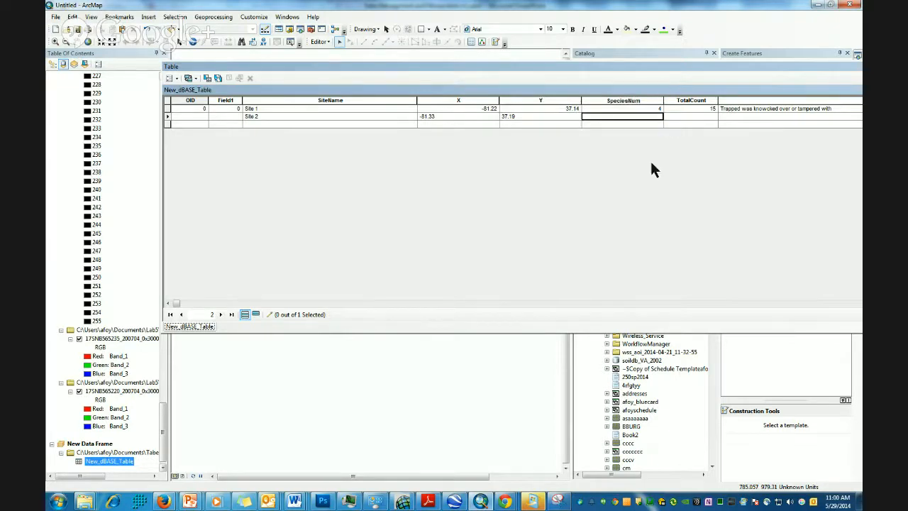
text(7)
click(695, 116)
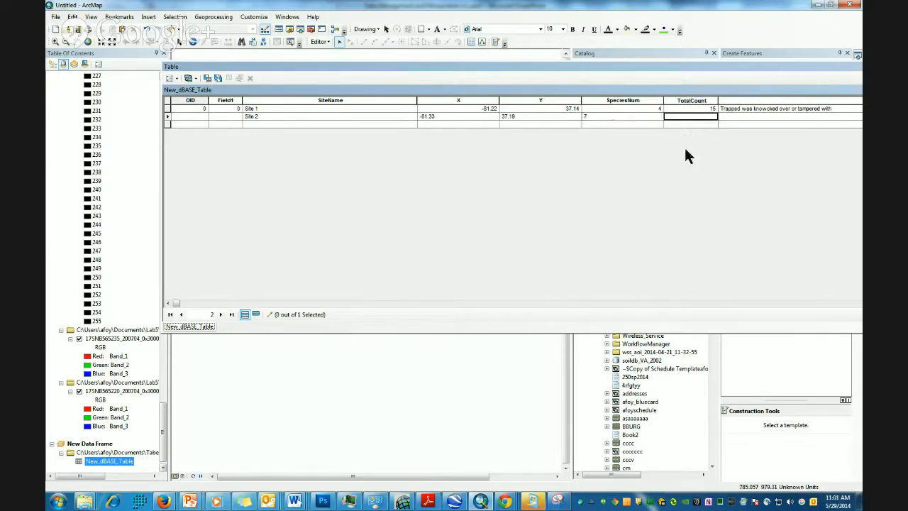
text(52)
click(740, 117)
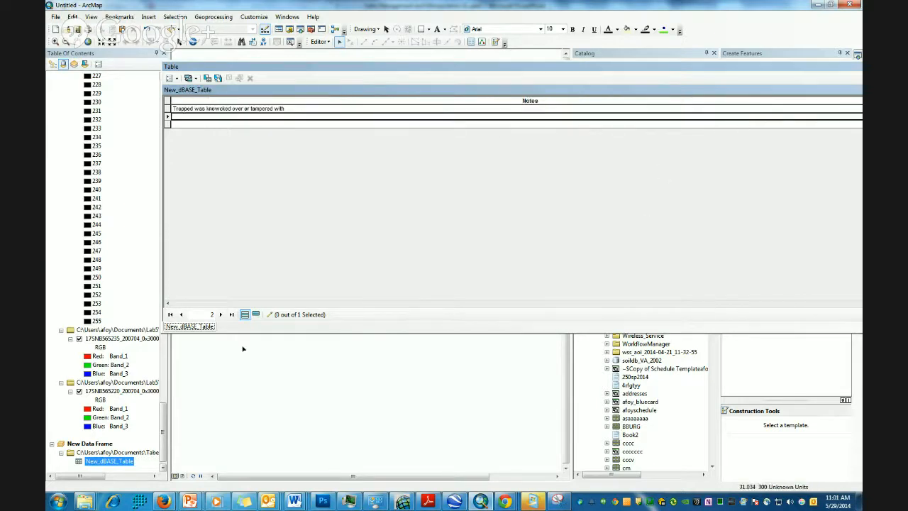
click(169, 304)
click(169, 304)
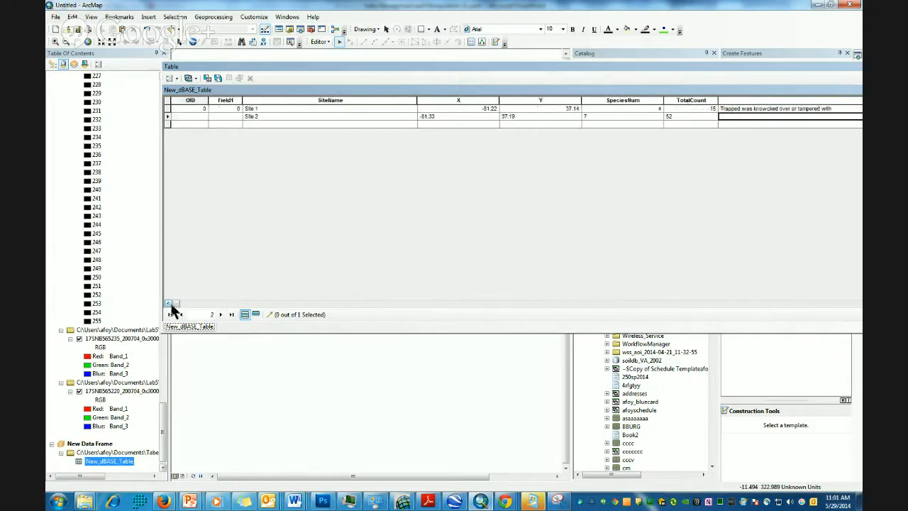
Step: Save the edits to the table and stop the edit session
click(324, 41)
click(327, 74)
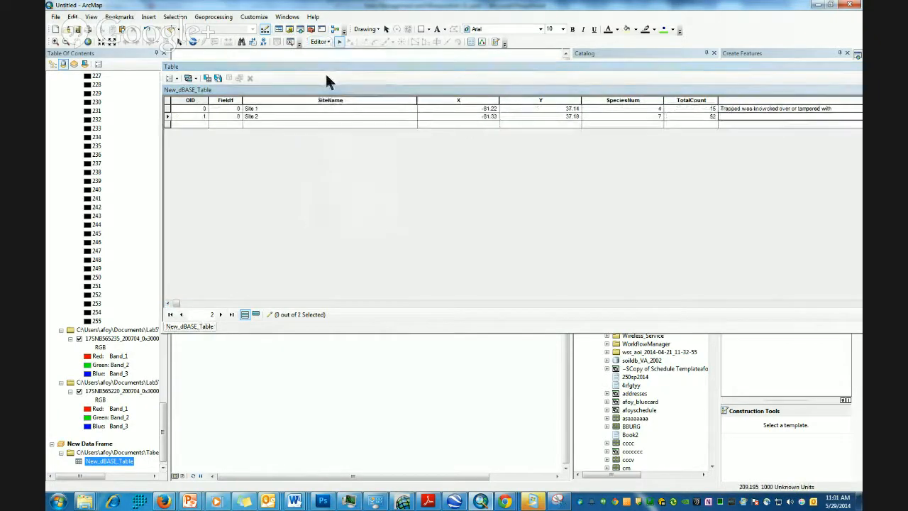
click(321, 41)
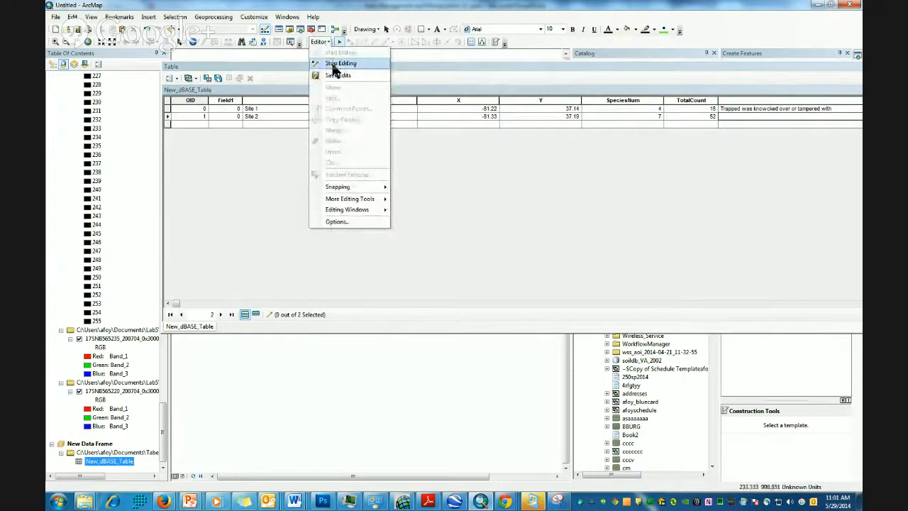
click(334, 64)
Step: Turn off the Field1 column in the attribute table and close the table window
click(227, 100)
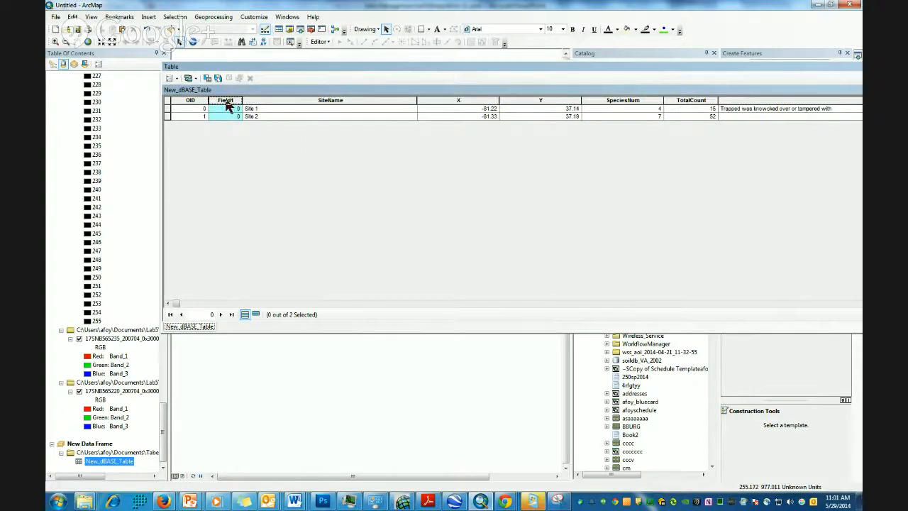
right_click(227, 103)
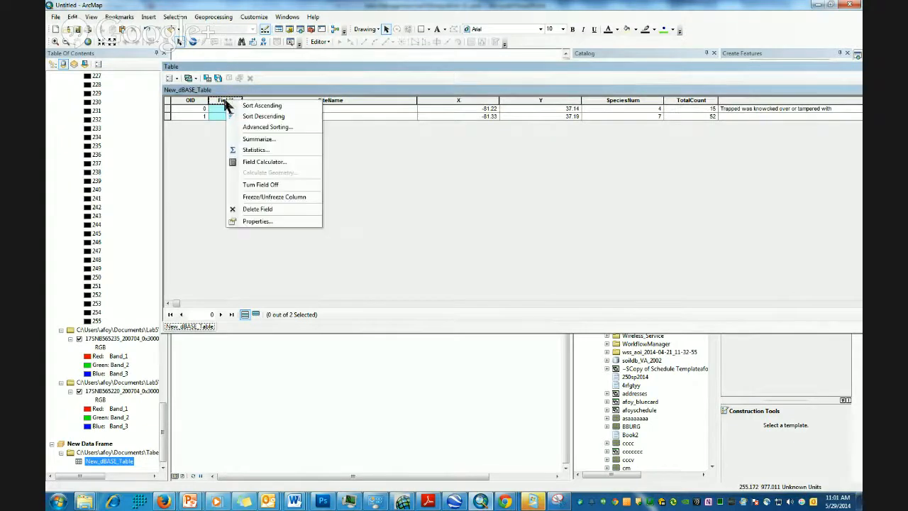
click(256, 183)
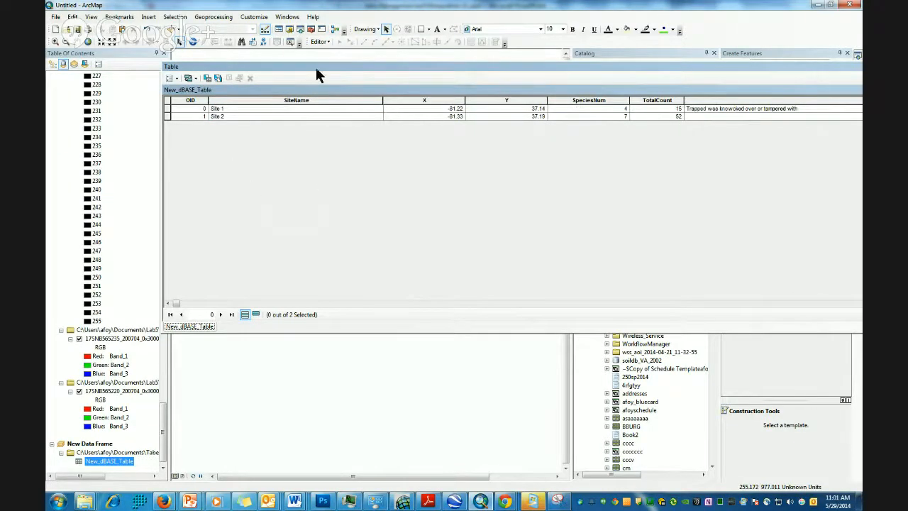
drag(317, 67, 233, 71)
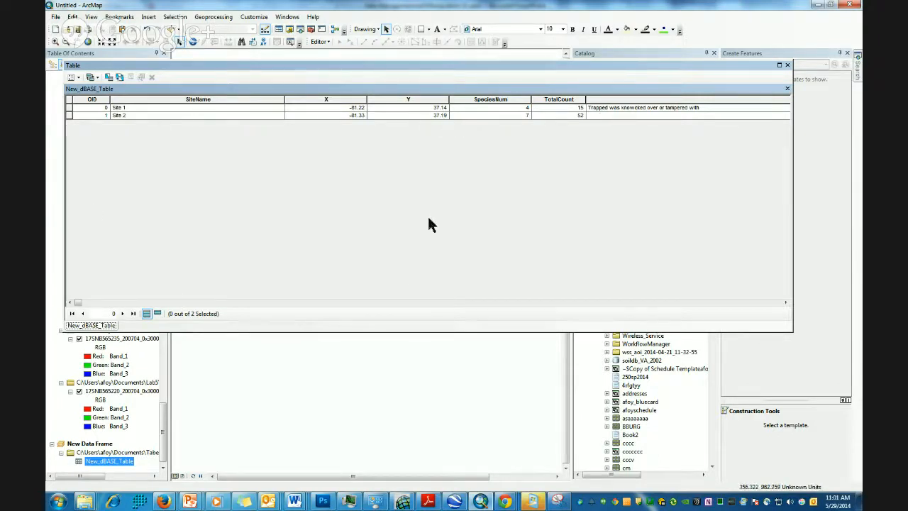
click(788, 65)
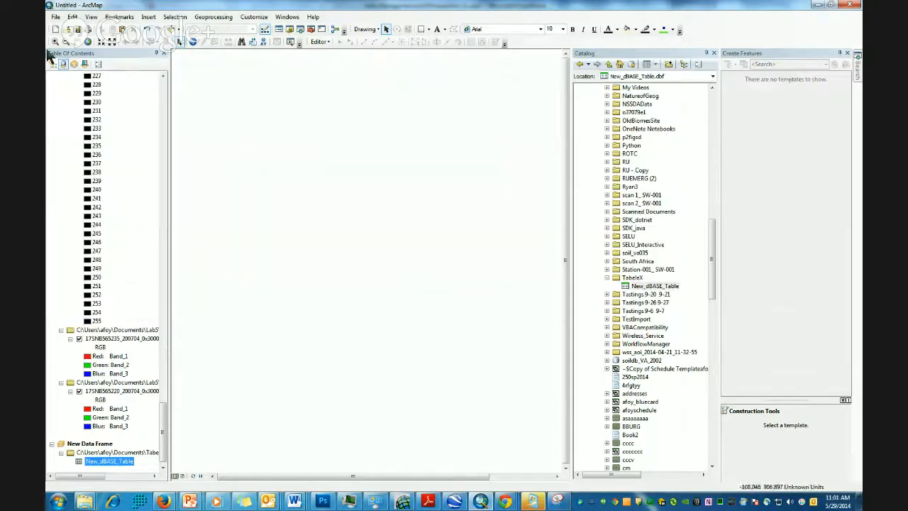